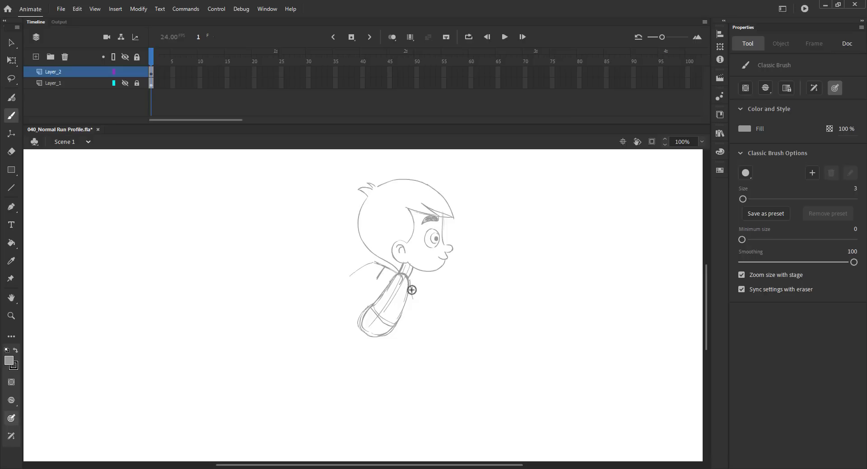
Step: Sketch the forward arm's first line and the front leg with its shorts and foot below the torso
left_click_drag(423, 302, 444, 301)
left_click_drag(386, 334, 400, 373)
mouse_move(386, 331)
left_mouse_down()
mouse_move(400, 376)
mouse_move(383, 360)
mouse_move(398, 388)
mouse_move(400, 375)
mouse_move(420, 368)
mouse_move(397, 388)
left_mouse_up()
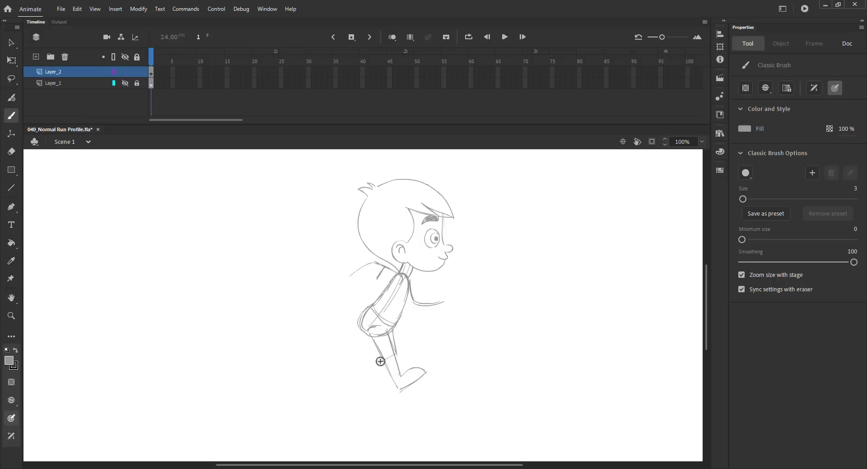
mouse_move(360, 330)
left_mouse_down()
mouse_move(371, 355)
mouse_move(395, 352)
mouse_move(389, 370)
left_mouse_up()
Step: Sketch the bent trailing leg with its shorts leg, calf and foot kicked up behind the body
mouse_move(365, 311)
left_mouse_down()
mouse_move(351, 335)
mouse_move(358, 341)
mouse_move(344, 330)
mouse_move(367, 345)
left_mouse_up()
mouse_move(359, 326)
left_mouse_down()
mouse_move(322, 320)
mouse_move(351, 343)
left_mouse_up()
mouse_move(344, 334)
left_mouse_down()
mouse_move(345, 345)
mouse_move(357, 343)
mouse_move(327, 331)
mouse_move(347, 346)
left_mouse_up()
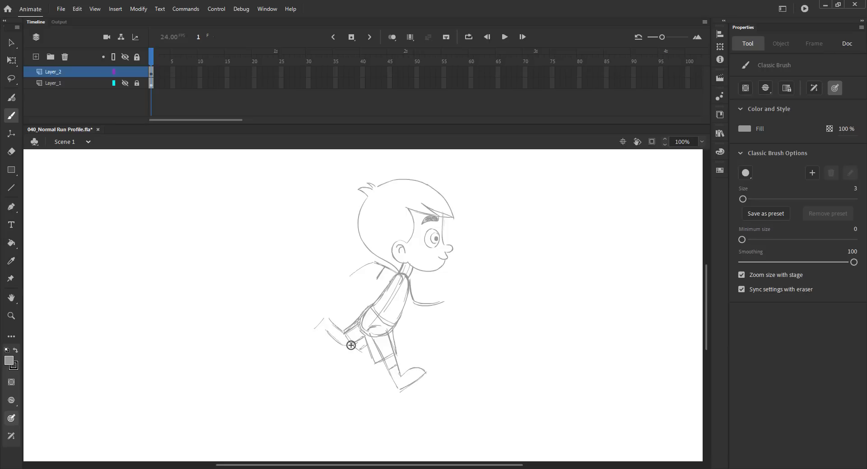
mouse_move(326, 318)
left_mouse_down()
mouse_move(304, 333)
mouse_move(310, 337)
left_mouse_up()
mouse_move(327, 334)
left_mouse_down()
mouse_move(302, 333)
mouse_move(338, 330)
left_mouse_up()
Step: Complete both bent arms with forearms, fists and short sleeves, one swinging back and one forward
left_click_drag(367, 275, 360, 280)
left_click_drag(376, 276, 355, 283)
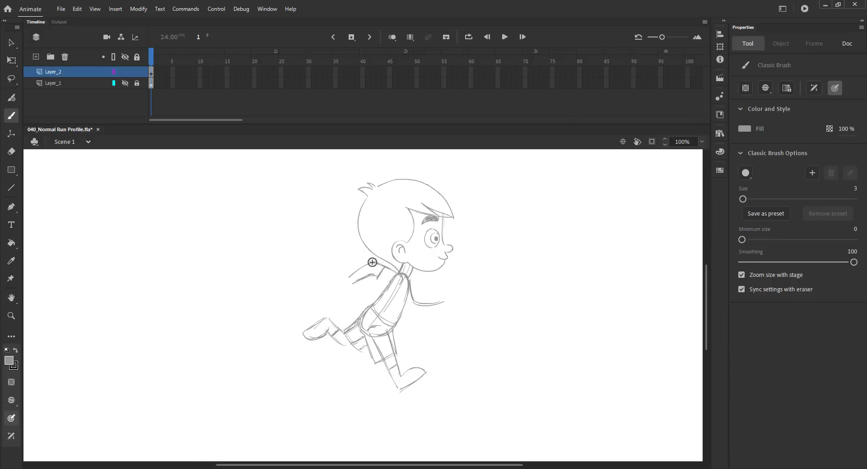
left_click_drag(341, 283, 347, 293)
left_click_drag(409, 303, 452, 293)
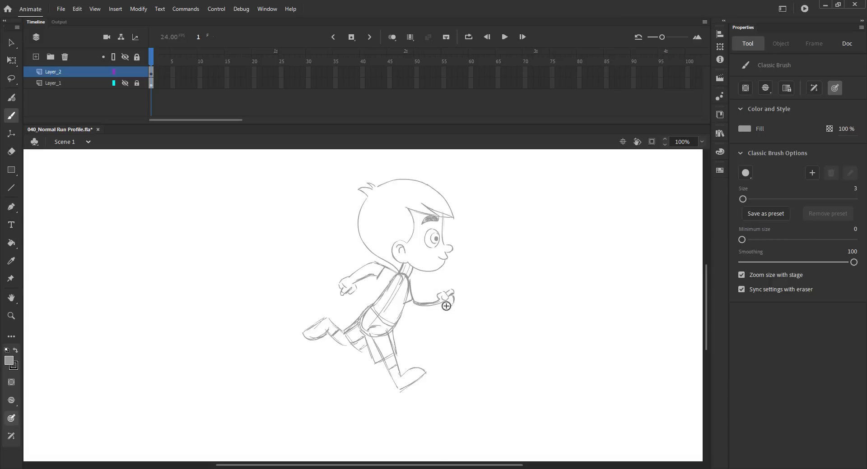
left_click_drag(445, 304, 425, 312)
key("ctrl+z")
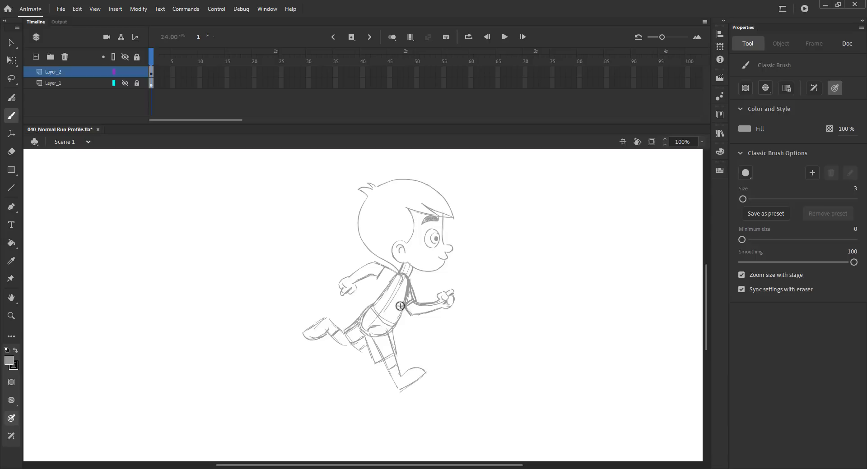
mouse_move(376, 279)
left_mouse_down()
mouse_move(409, 291)
mouse_move(396, 303)
left_mouse_up()
Step: Hatch the sleeve of the forward arm to mark it as the far arm and save the document
key("ctrl+s")
key("l")
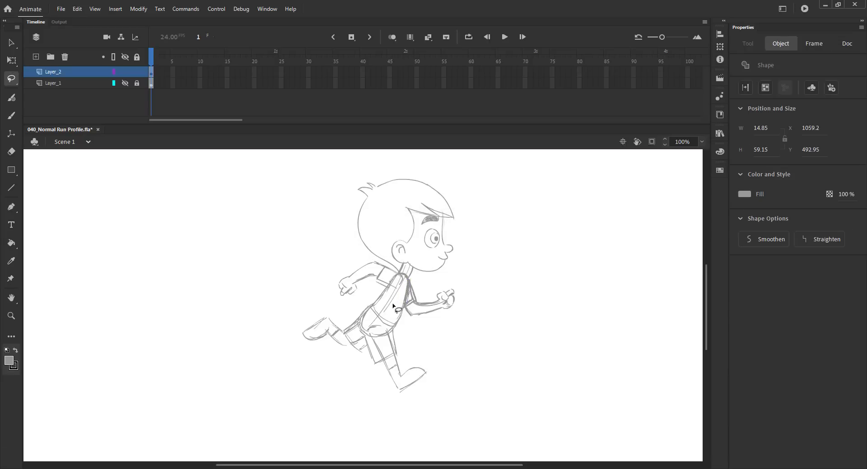
key("b")
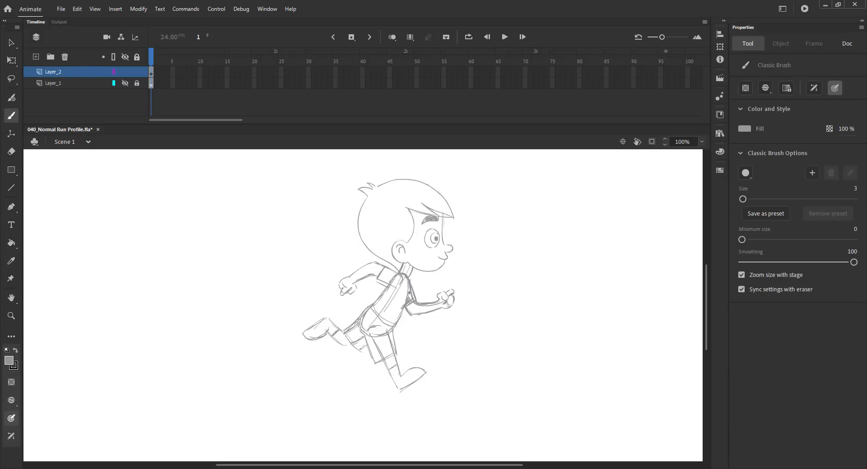
left_click_drag(418, 313, 408, 303)
key("ctrl+s")
key("ctrl+s")
key("ctrl+2")
key("ctrl+s")
Step: Rotate the whole character sketch slightly clockwise with Free Transform and save the document
key("z")
left_click_drag(283, 220, 464, 391)
key("v")
key("ctrl+a")
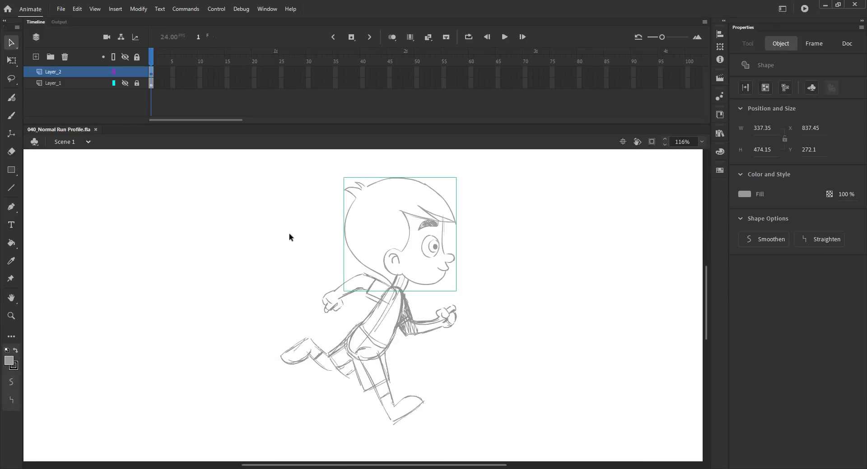
key("q")
left_click_drag(461, 179, 470, 186)
left_click(486, 215)
key("ctrl+s")
key("ctrl+2")
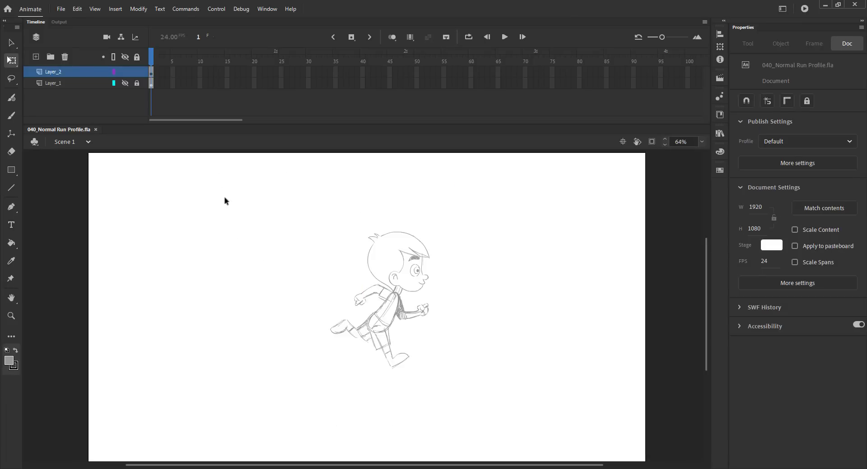
Step: Add a blank keyframe at frame 2, paste the head from frame 1 in place, and turn on onion skinning
key("F5")
key("F7")
left_click_drag(158, 58, 146, 56)
left_click(379, 248)
key("v")
key("ctrl+c")
left_click(156, 58)
key("ctrl+shift+v")
left_click(392, 38)
key("ctrl+s")
key("z")
left_click(359, 310)
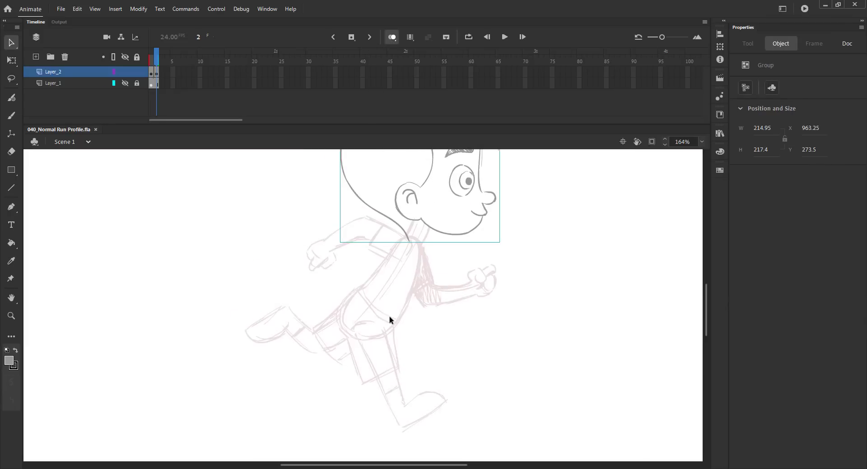
Step: Trace the neck and the leaning oval torso under the head on frame 2 from the onion-skinned pose
key("b")
left_click_drag(406, 233, 405, 235)
mouse_move(429, 229)
left_mouse_down()
mouse_move(422, 243)
mouse_move(405, 239)
mouse_move(422, 280)
mouse_move(413, 307)
mouse_move(382, 335)
left_mouse_up()
mouse_move(405, 239)
left_mouse_down()
mouse_move(363, 285)
mouse_move(385, 327)
left_mouse_up()
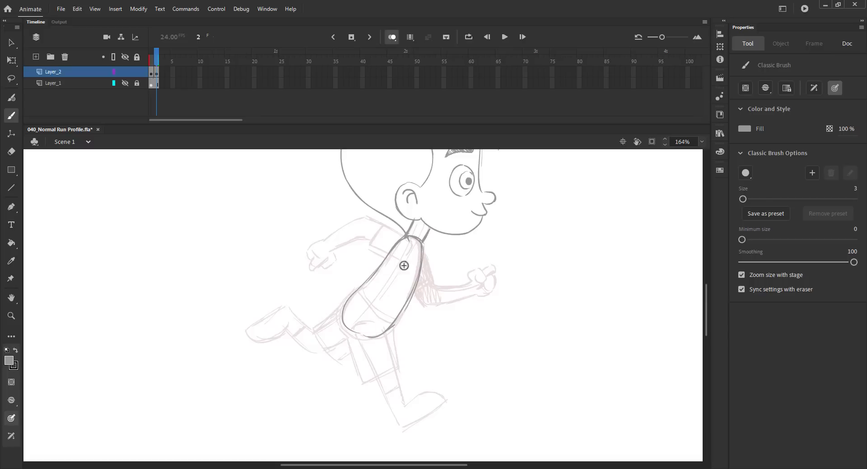
Step: Trace both arms with their sleeves and fists on frame 2 and draw the waistband across the torso
mouse_move(423, 243)
left_mouse_down()
mouse_move(431, 281)
mouse_move(405, 294)
mouse_move(471, 285)
left_mouse_up()
key("ctrl+z")
mouse_move(426, 283)
left_mouse_down()
mouse_move(470, 284)
mouse_move(466, 272)
mouse_move(496, 265)
mouse_move(488, 272)
mouse_move(492, 289)
mouse_move(416, 297)
mouse_move(461, 302)
mouse_move(417, 308)
left_mouse_up()
mouse_move(406, 238)
left_mouse_down()
mouse_move(370, 221)
mouse_move(383, 225)
mouse_move(371, 250)
mouse_move(379, 231)
mouse_move(360, 216)
mouse_move(351, 224)
mouse_move(363, 239)
mouse_move(333, 251)
left_mouse_up()
mouse_move(333, 251)
left_mouse_down()
mouse_move(326, 265)
mouse_move(319, 253)
mouse_move(325, 265)
mouse_move(312, 250)
mouse_move(311, 267)
left_mouse_up()
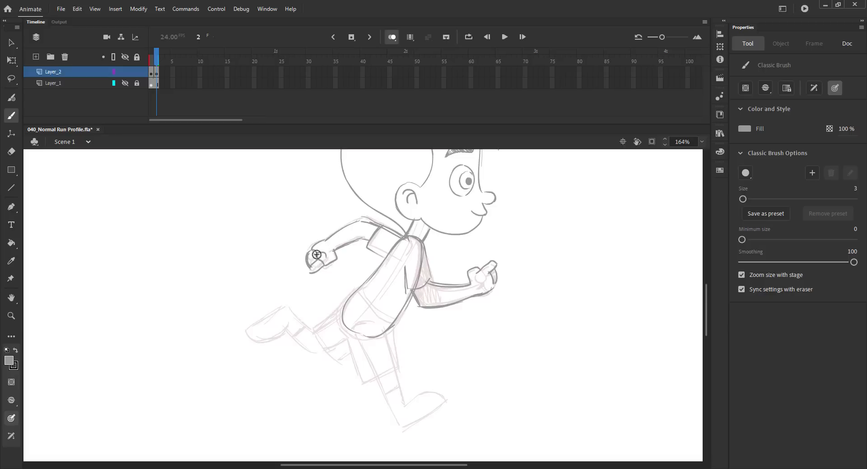
left_click_drag(357, 286, 396, 324)
left_click_drag(360, 290, 396, 322)
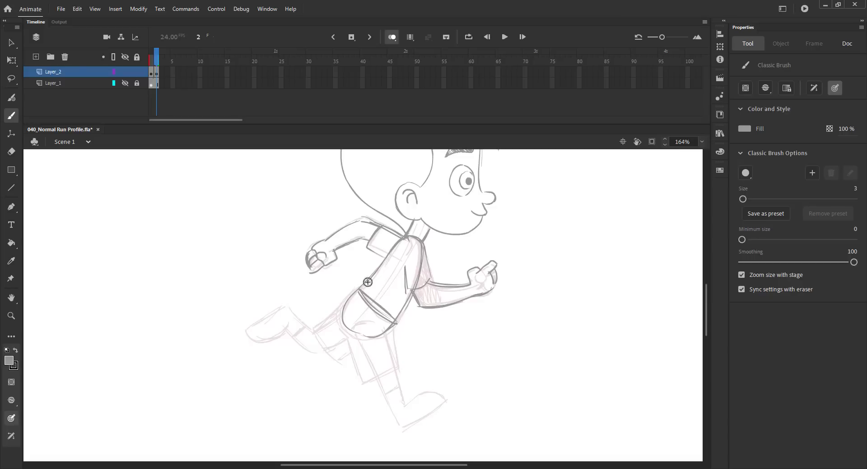
Step: Hatch the trailing shorts leg on frame 1 and trace the trailing leg and foot on frame 2
scroll(358, 281, "down", 3)
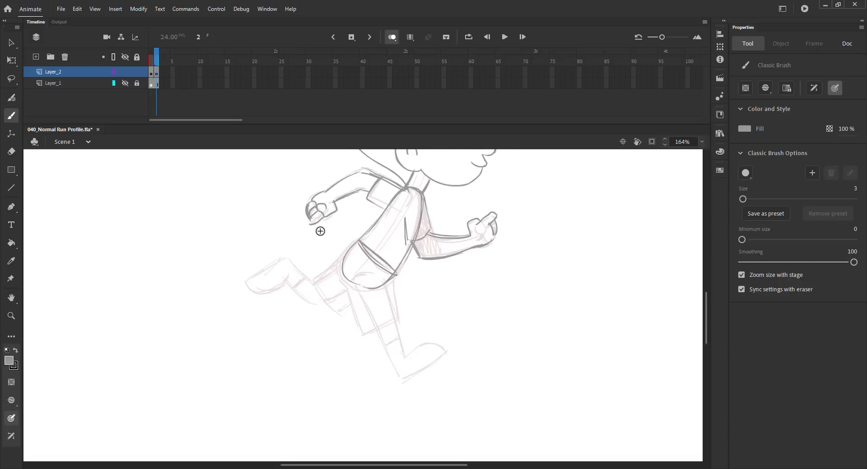
key("comma")
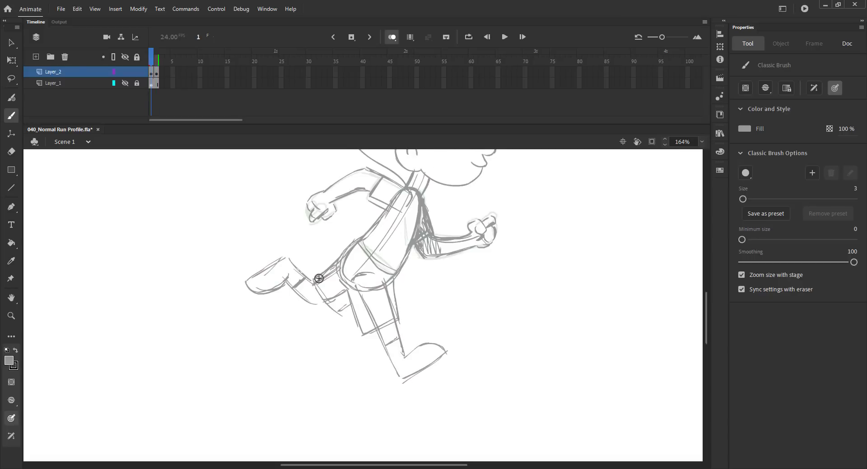
key("period")
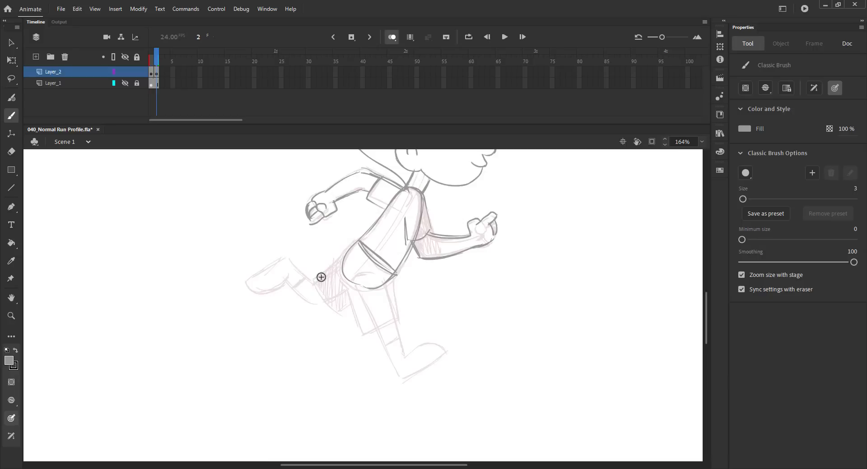
mouse_move(353, 247)
left_mouse_down()
mouse_move(324, 273)
mouse_move(340, 309)
left_mouse_up()
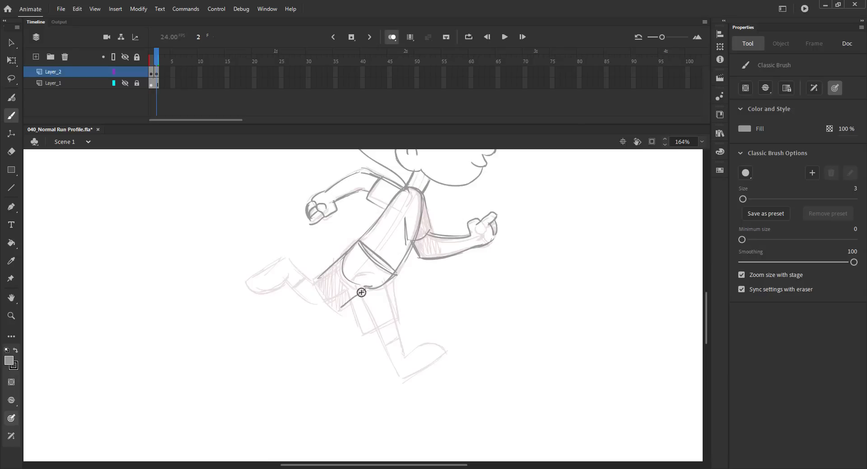
left_click_drag(318, 277, 339, 311)
left_click_drag(317, 281, 287, 258)
mouse_move(267, 292)
left_mouse_down()
mouse_move(245, 280)
mouse_move(265, 294)
mouse_move(284, 282)
mouse_move(325, 305)
left_mouse_up()
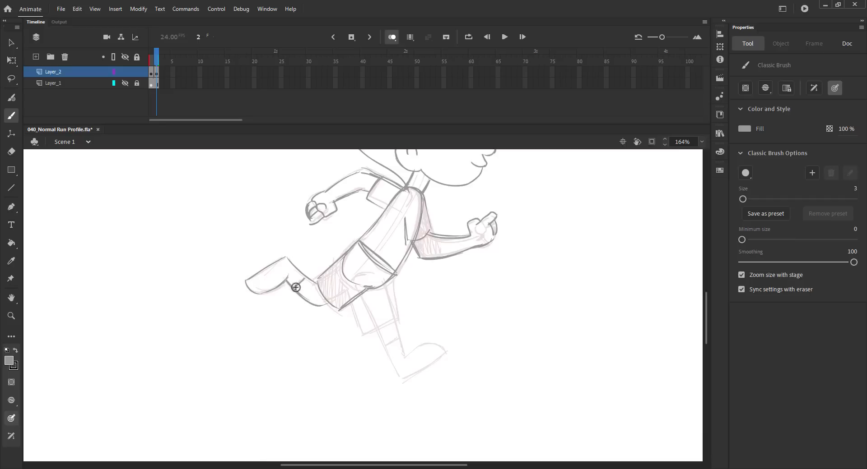
Step: Trace the front leg and foot on frame 2 and hatch its shorts leg and the rear arm's sleeve
left_click_drag(392, 273, 397, 316)
mouse_move(352, 300)
left_mouse_down()
mouse_move(363, 328)
mouse_move(390, 320)
mouse_move(364, 332)
mouse_move(399, 378)
left_mouse_up()
mouse_move(399, 317)
left_mouse_down()
mouse_move(405, 356)
mouse_move(385, 346)
left_mouse_up()
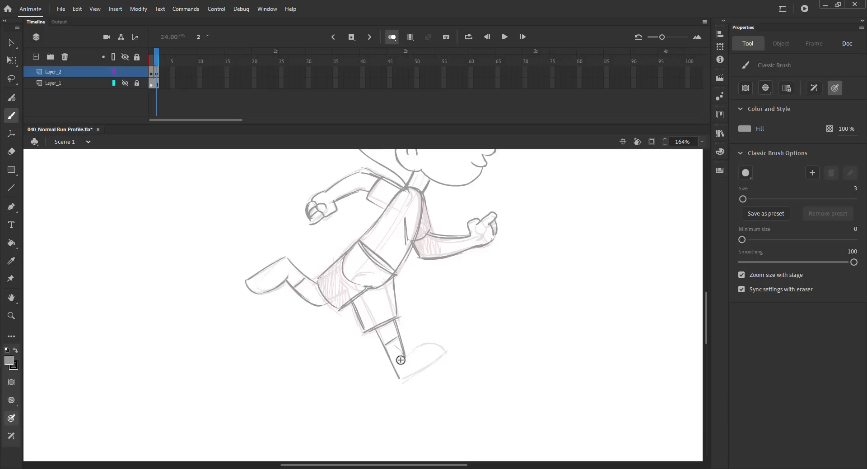
left_click_drag(443, 357, 399, 382)
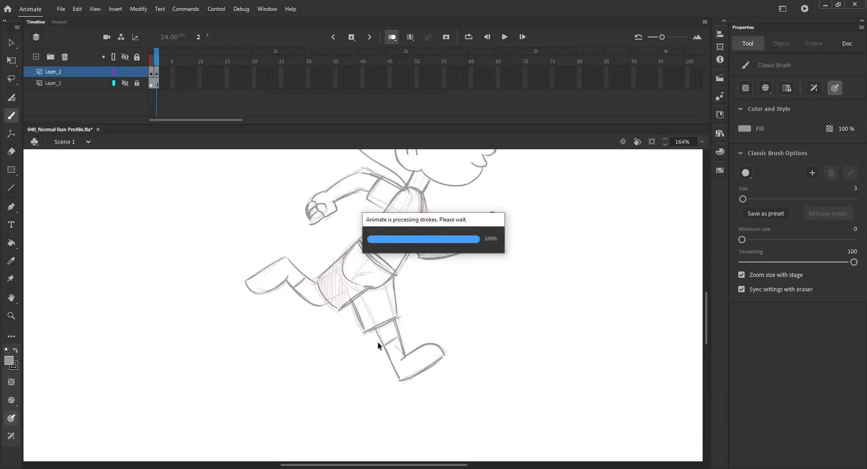
mouse_move(362, 305)
left_mouse_down()
mouse_move(375, 297)
mouse_move(369, 330)
left_mouse_up()
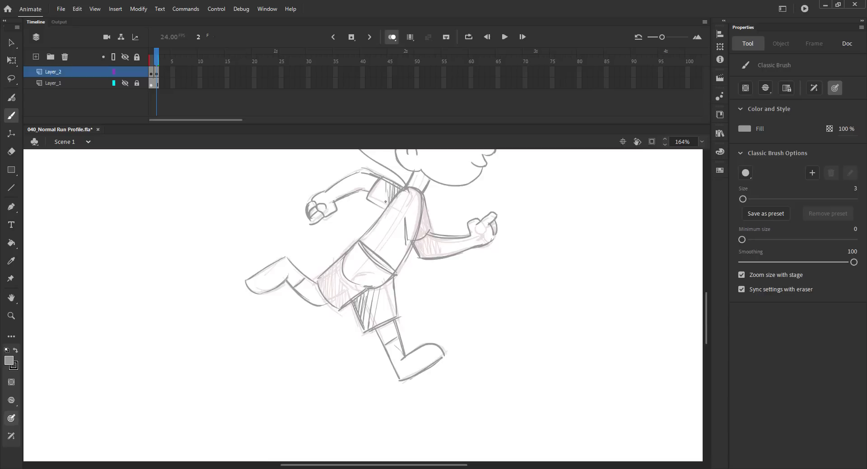
Step: Save the document, turn off onion skinning and return to frame 1 with the whole stage in view
key("ctrl+2")
key("ctrl+s")
left_click(389, 37)
left_click_drag(157, 60, 138, 68)
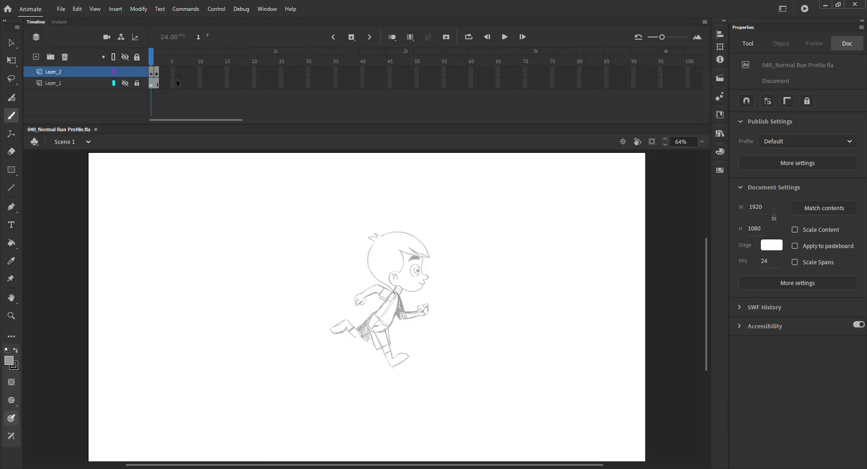
Step: Add a new layer directly above Layer_1 and draw a horizontal ground line beneath the character
left_click(66, 84)
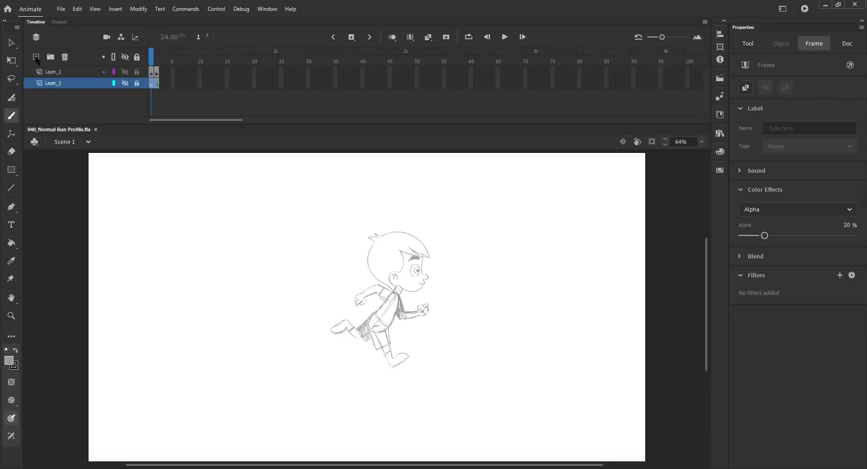
left_click(36, 57)
key("n")
mouse_move(450, 383)
left_mouse_down()
mouse_move(299, 367)
mouse_move(293, 383)
left_mouse_up()
key("v")
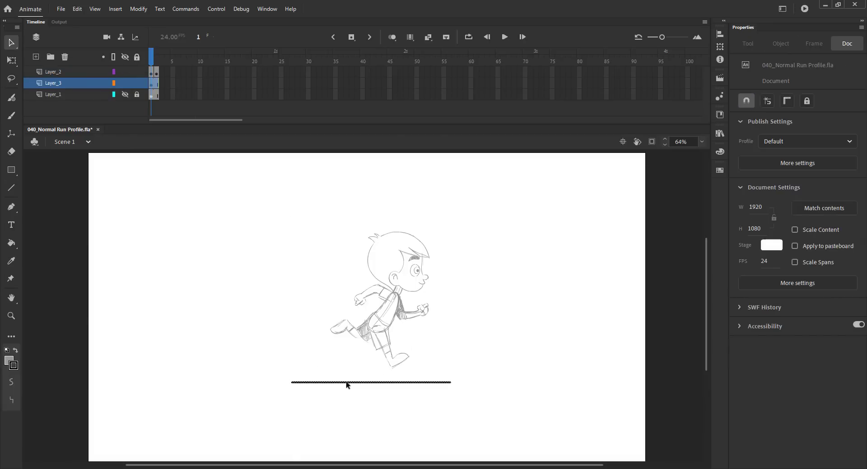
Step: Raise the ground line until it sits right under the sole of the character's front foot
left_click(346, 383)
key("shift+Up")
key("shift+Up")
key("shift+Up")
key("shift+Up")
key("shift+Up")
key("shift+Up")
key("Down")
key("Down")
key("Down")
key("Down")
key("Down")
key("Down")
key("Down")
key("Down")
key("Down")
key("Down")
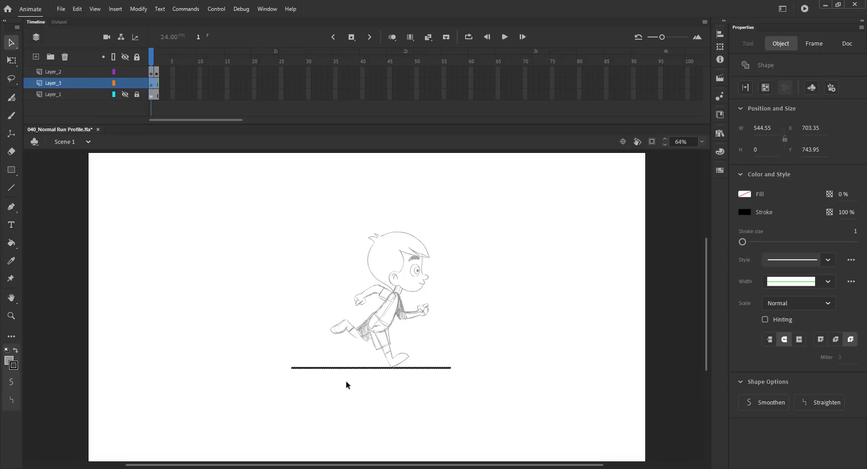
left_click(271, 321)
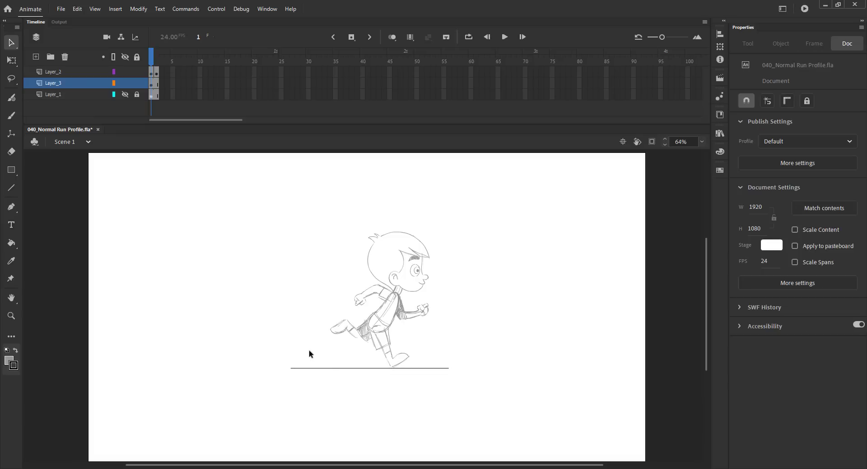
left_click(329, 368)
key("Up")
key("Up")
key("Up")
left_click(295, 349)
Step: Lock the ground line layer, make Layer_2 the active layer and save the document
key("ctrl+s")
left_click(136, 83)
left_click(92, 71)
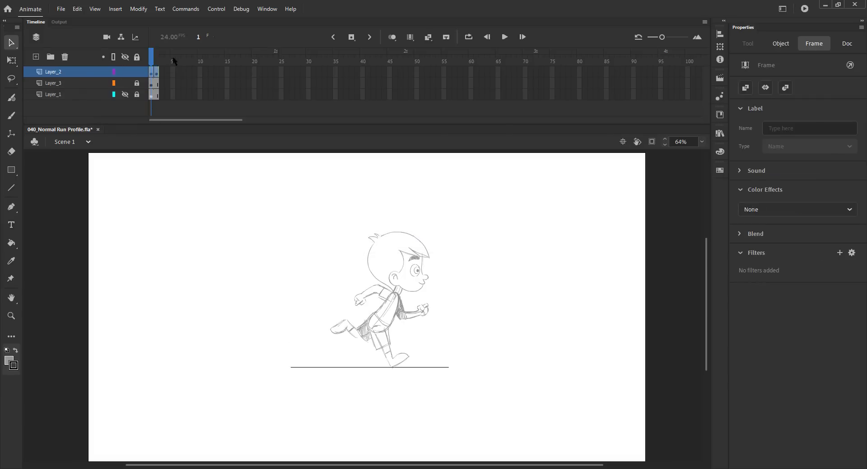
left_click(201, 179)
key("ctrl+s")
Step: Space the two poses on Layer_2 to frames 1 and 3 and copy the first pose to frame 5
key("F5")
left_click(151, 60)
left_click(161, 62)
key("F5")
left_click(151, 63)
left_click(151, 74)
left_click_drag(151, 73, 173, 73)
Step: Extend Layer_3 and Layer_1 to frame 5 and save the document
left_click(172, 83)
key("F5")
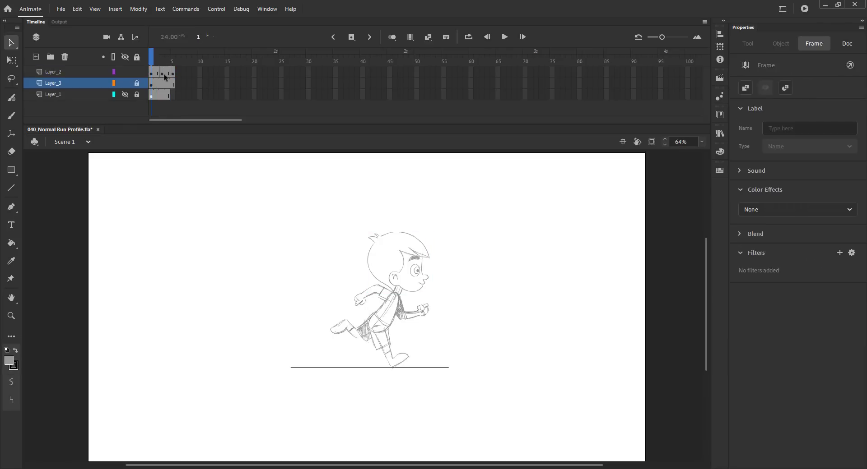
left_click(172, 94)
key("F5")
left_click(213, 173)
key("ctrl+s")
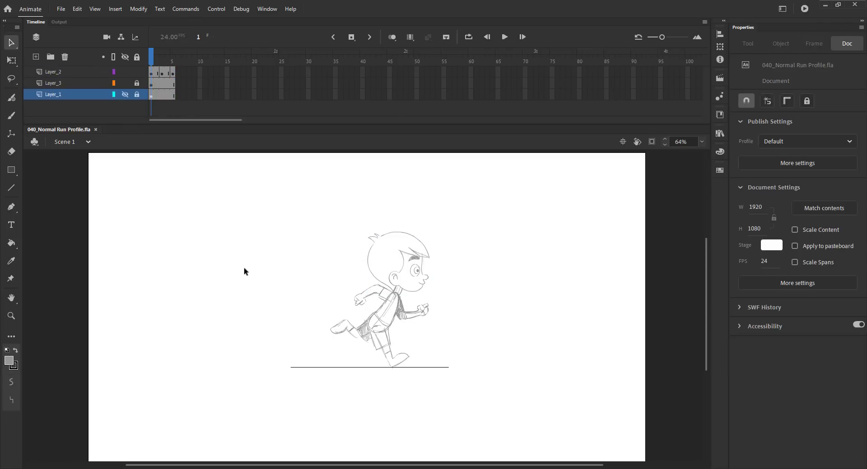
Step: Insert a blank keyframe at frame 2 of Layer_2, paste frame 1's head in place, and enable onion skinning
left_click(156, 72)
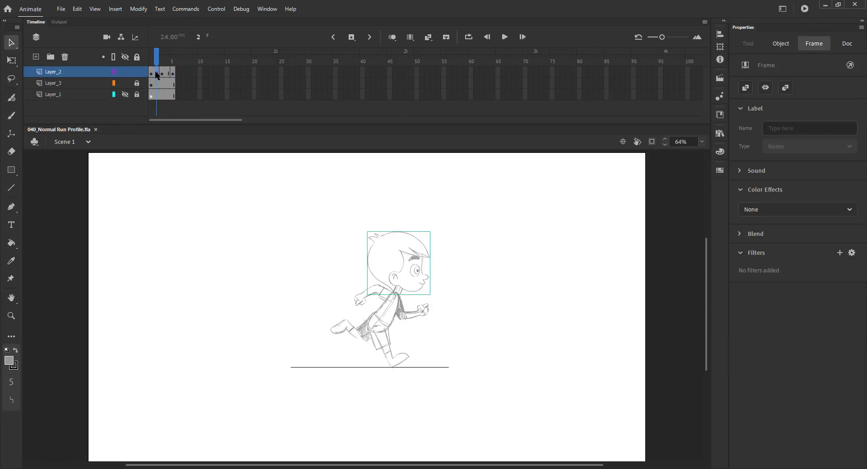
key("F7")
left_click(152, 59)
left_click(336, 212)
key("ctrl+a")
left_click(154, 59)
key("ctrl+shift+v")
key("ctrl+s")
left_click(392, 38)
key("z")
left_click_drag(290, 224, 471, 398)
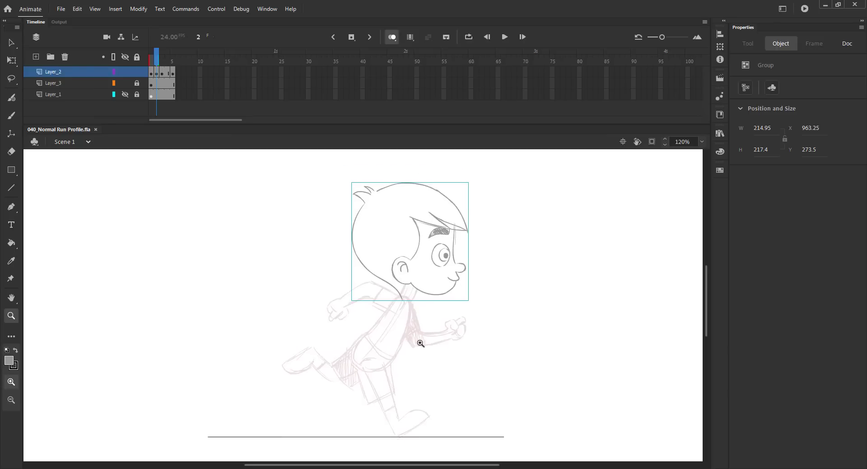
Step: Move the pasted head on frame 2 slightly forward and up from its frame 1 position
key("v")
key("shift+Right")
key("shift+Right")
key("shift+Up")
key("shift+Up")
key("shift+Right")
key("Left")
key("Left")
key("Left")
key("Left")
key("Left")
left_click(314, 293)
Step: Sketch the neck, collar and forward-leaning back line on frame 2 of Layer_2, comparing against frame 1
key("b")
left_click_drag(412, 289, 371, 344)
left_click_drag(423, 276, 424, 293)
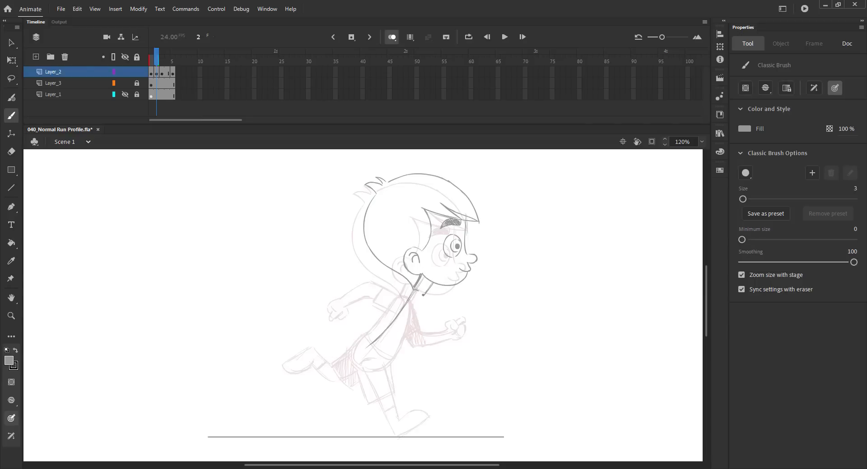
key("comma")
key("period")
key("comma")
key("v")
left_click(294, 225)
key("period")
key("b")
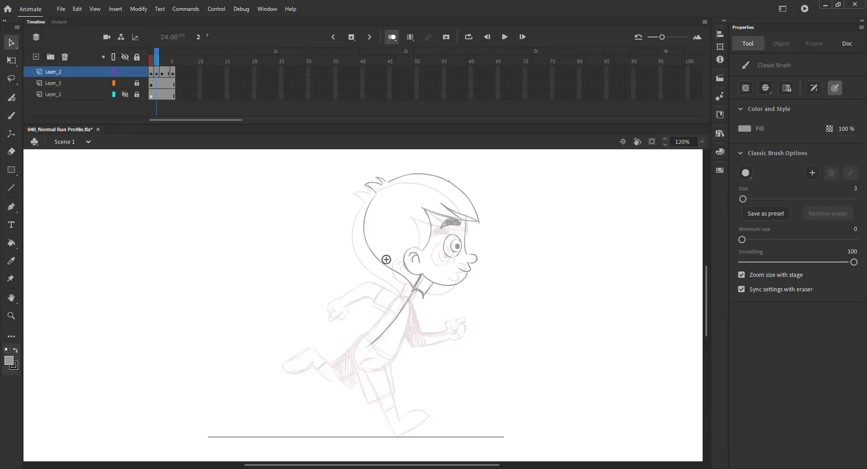
mouse_move(412, 290)
left_mouse_down()
mouse_move(379, 325)
mouse_move(372, 351)
left_mouse_up()
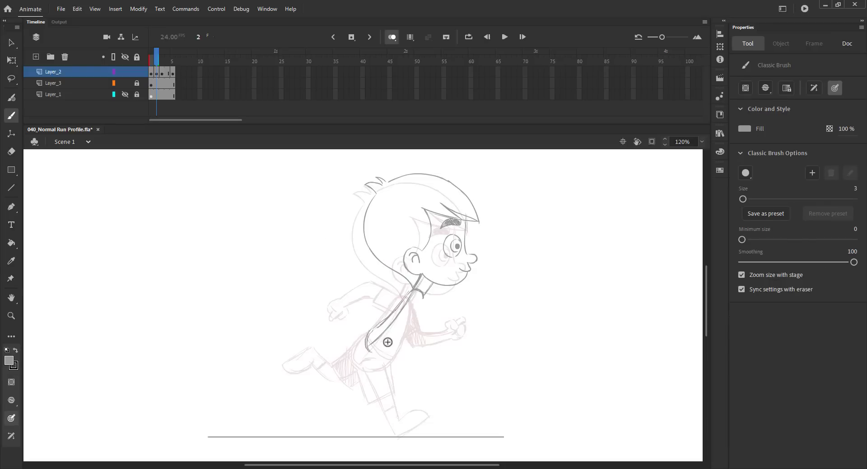
Step: Sketch frame 2's torso and hips with the trailing leg stretched backward, including its shorts hem and foot
mouse_move(422, 293)
left_mouse_down()
mouse_move(420, 312)
mouse_move(393, 350)
mouse_move(403, 343)
mouse_move(373, 342)
mouse_move(376, 329)
mouse_move(396, 356)
mouse_move(373, 351)
mouse_move(397, 345)
mouse_move(361, 342)
mouse_move(328, 364)
left_mouse_up()
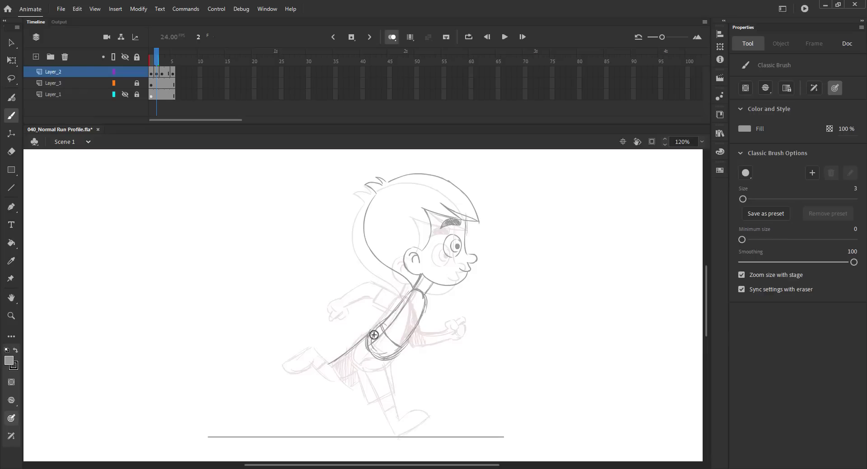
left_click_drag(379, 329, 347, 349)
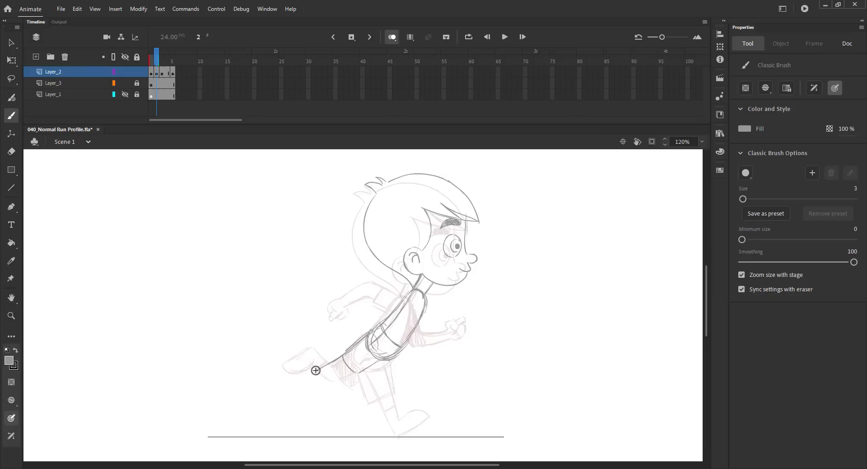
left_click_drag(316, 374, 304, 400)
mouse_move(349, 370)
left_mouse_down()
mouse_move(330, 374)
mouse_move(321, 395)
left_mouse_up()
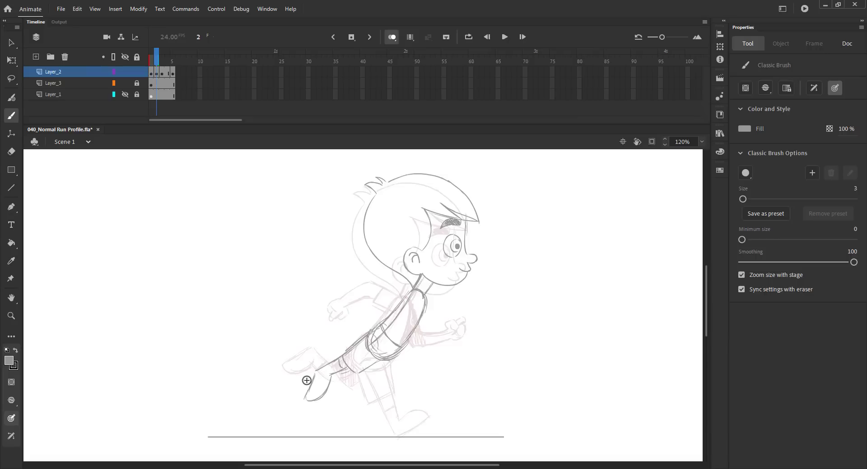
Step: Sketch the front leg on frame 2 with a bent knee and its foot raised above the ground line, comparing against frame 1
mouse_move(396, 344)
left_mouse_down()
mouse_move(421, 355)
mouse_move(398, 386)
left_mouse_up()
mouse_move(422, 355)
left_mouse_down()
mouse_move(412, 373)
mouse_move(390, 369)
mouse_move(403, 372)
mouse_move(396, 387)
mouse_move(409, 378)
mouse_move(392, 395)
mouse_move(427, 394)
left_mouse_up()
key("comma")
key("period")
key("comma")
key("period")
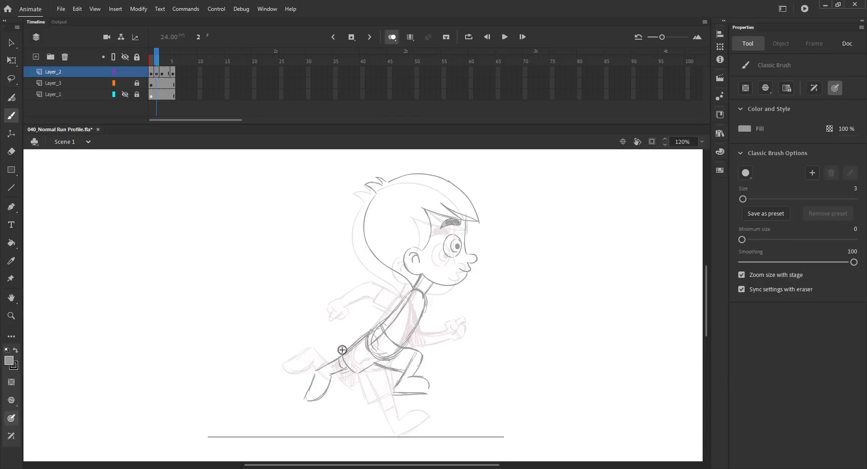
Step: Save the document, lasso the trailing lower leg and foot on frame 2, and nudge them slightly back and down
key("ctrl+s")
key("l")
mouse_move(344, 404)
left_mouse_down()
mouse_move(314, 355)
mouse_move(331, 359)
mouse_move(339, 403)
left_mouse_up()
key("Left")
key("Left")
key("Left")
key("Left")
key("Left")
key("Left")
key("Left")
key("Left")
key("Down")
key("Down")
key("Down")
key("Left")
key("Left")
key("Left")
key("Left")
key("Down")
key("Down")
key("Down")
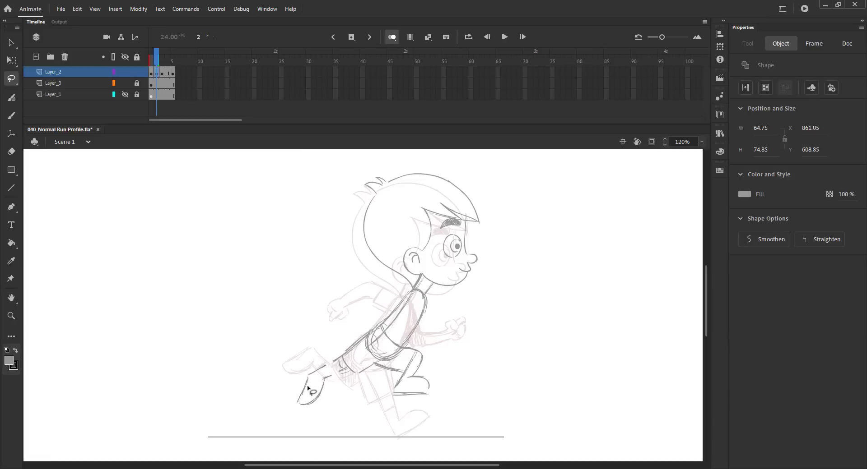
left_click(256, 367)
Step: Move the shorts hem line of frame 2's trailing leg slightly back toward the foot and save the document
key("b")
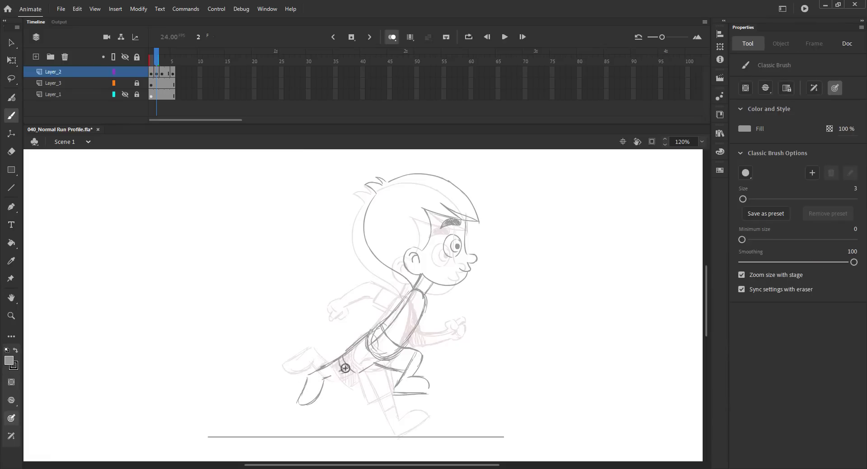
key("v")
left_click_drag(341, 361, 334, 366)
left_click(330, 380)
key("b")
key("ctrl+s")
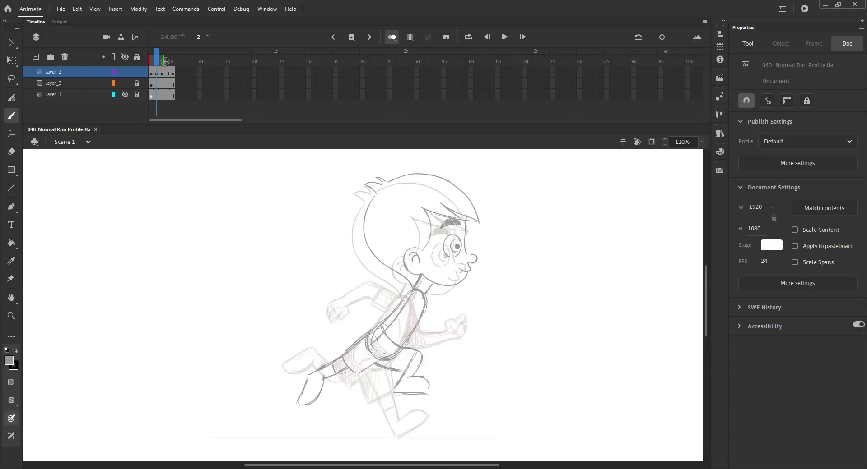
Step: Sketch both arms bent close to the torso on frame 2 and save the document
mouse_move(412, 293)
left_mouse_down()
mouse_move(392, 301)
mouse_move(415, 291)
mouse_move(385, 303)
mouse_move(388, 328)
mouse_move(394, 307)
mouse_move(414, 307)
mouse_move(383, 302)
mouse_move(417, 333)
left_mouse_up()
mouse_move(387, 299)
left_mouse_down()
mouse_move(376, 317)
mouse_move(386, 327)
mouse_move(402, 331)
mouse_move(375, 310)
mouse_move(386, 324)
mouse_move(426, 345)
left_mouse_up()
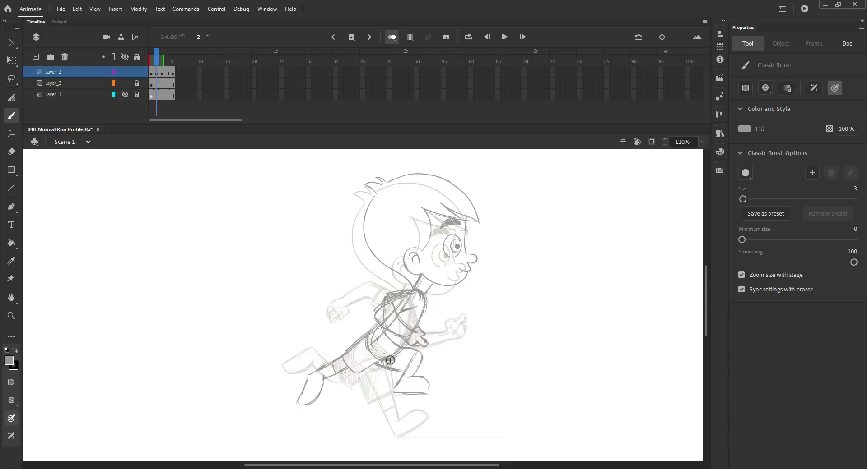
key("ctrl+s")
Step: Fit the stage in view, select the whole frame 2 pose, and nudge it slightly back and down
key("v")
key("ctrl+2")
left_click_drag(290, 203, 478, 399)
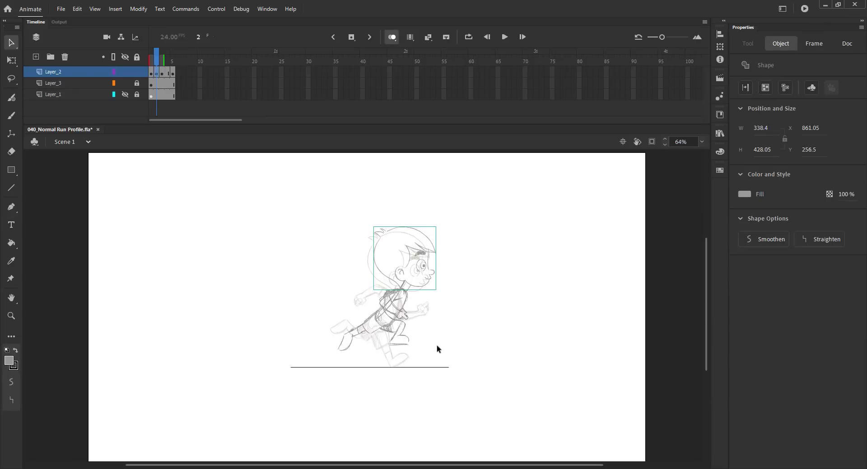
key("Left")
key("Left")
key("Left")
key("Down")
key("Down")
key("Down")
key("Down")
key("Down")
key("Right")
Step: Turn off onion skinning, insert an extra frame after frame 1, and make frame 2 of Layer_2 a blank keyframe
left_click(392, 37)
mouse_move(157, 54)
left_mouse_down()
mouse_move(166, 58)
mouse_move(150, 61)
mouse_move(169, 61)
mouse_move(152, 62)
left_mouse_up()
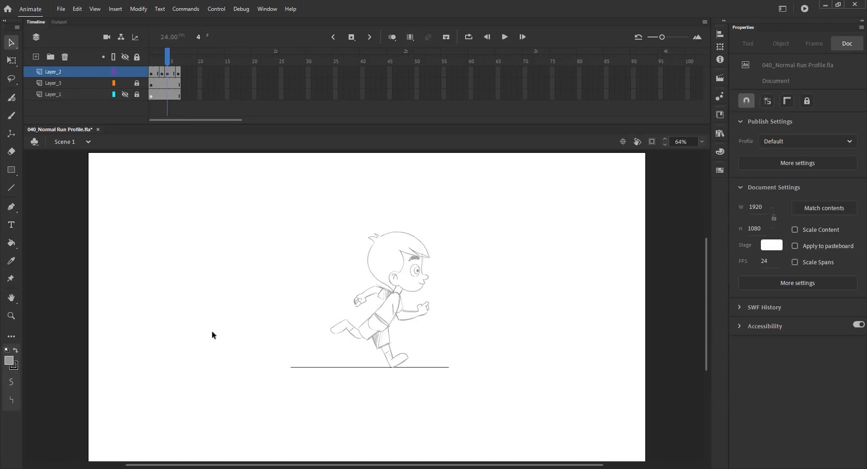
left_click(158, 61)
key("F7")
Step: Copy the head from frame 1, paste it in place on frame 2, and save the document
left_click_drag(158, 62, 152, 63)
left_click(382, 233)
left_click(299, 228)
key("period")
key("ctrl+shift+v")
key("ctrl+s")
Step: Enable onion skinning and nudge the pasted head on frame 2 down and slightly back from its frame 1 position
left_click(387, 40)
key("z")
left_click_drag(296, 227, 432, 360)
key("v")
left_click(155, 74)
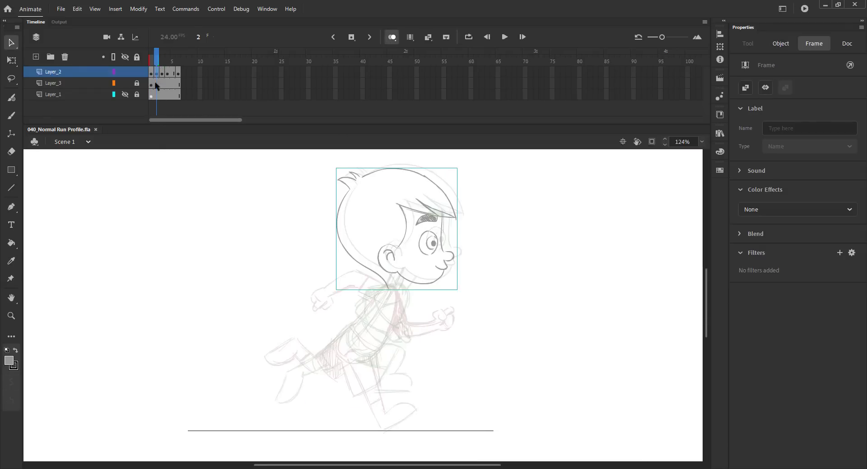
key("shift+Down")
key("Left")
key("Left")
key("Left")
key("Left")
key("Down")
left_click(289, 242)
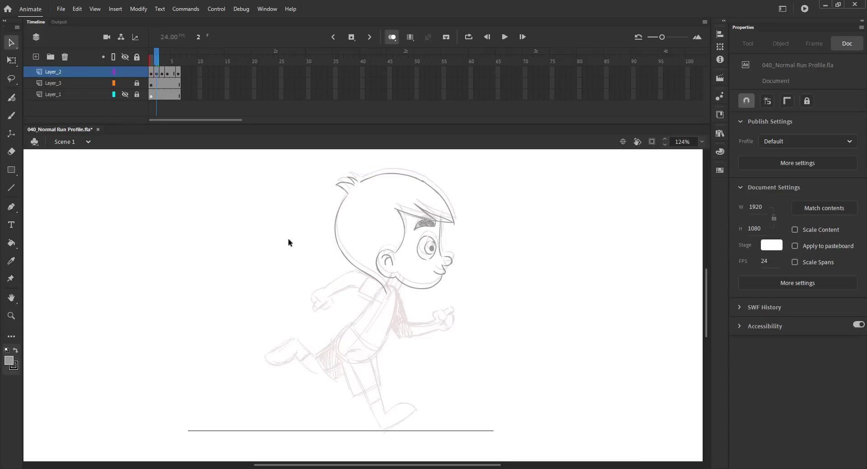
Step: Sketch the neck, torso and waistline under the lowered head on frame 2, flipping frames to compare
key("b")
left_click_drag(394, 299, 400, 284)
key("ctrl+z")
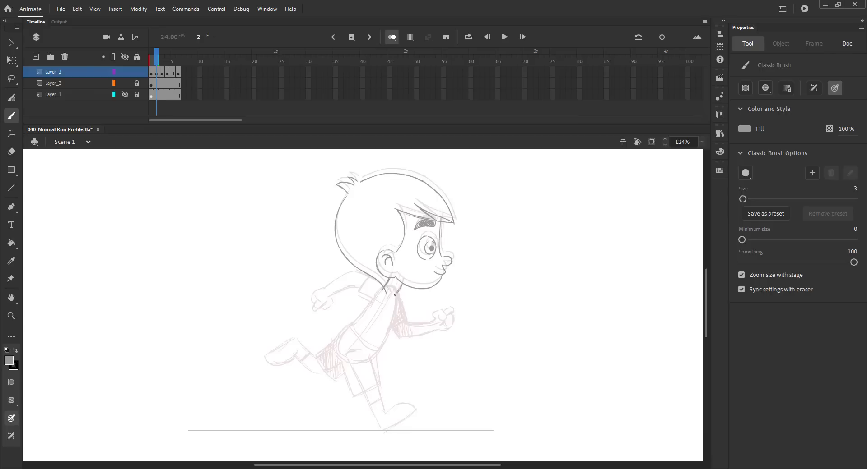
mouse_move(393, 276)
left_mouse_down()
mouse_move(416, 240)
mouse_move(411, 288)
left_mouse_up()
mouse_move(410, 259)
left_mouse_down()
mouse_move(361, 305)
mouse_move(360, 317)
mouse_move(359, 302)
mouse_move(365, 322)
left_mouse_up()
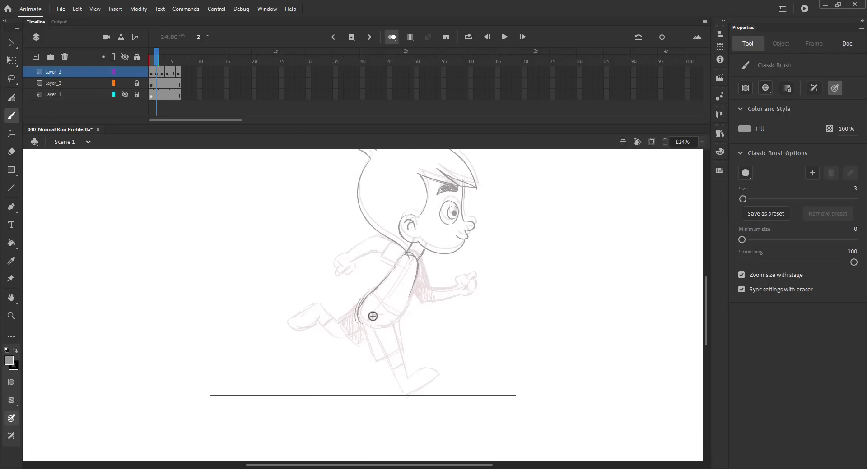
key("period")
key("comma")
key("period")
key("comma")
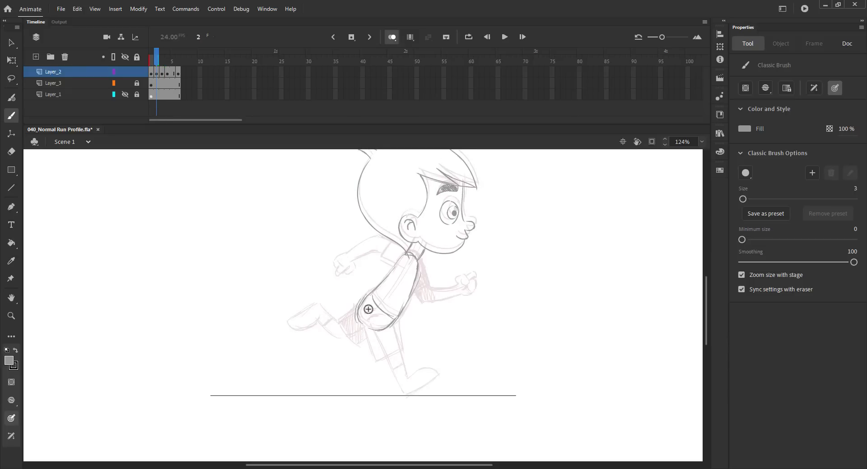
Step: Sketch frame 2's supporting leg with its foot flat on the ground line, plus the shorts and the other leg behind
mouse_move(376, 314)
left_mouse_down()
mouse_move(383, 344)
mouse_move(378, 328)
mouse_move(381, 352)
mouse_move(371, 363)
mouse_move(361, 334)
mouse_move(363, 354)
left_mouse_up()
mouse_move(363, 353)
left_mouse_down()
mouse_move(347, 386)
mouse_move(361, 358)
mouse_move(359, 378)
mouse_move(384, 382)
mouse_move(352, 382)
left_mouse_up()
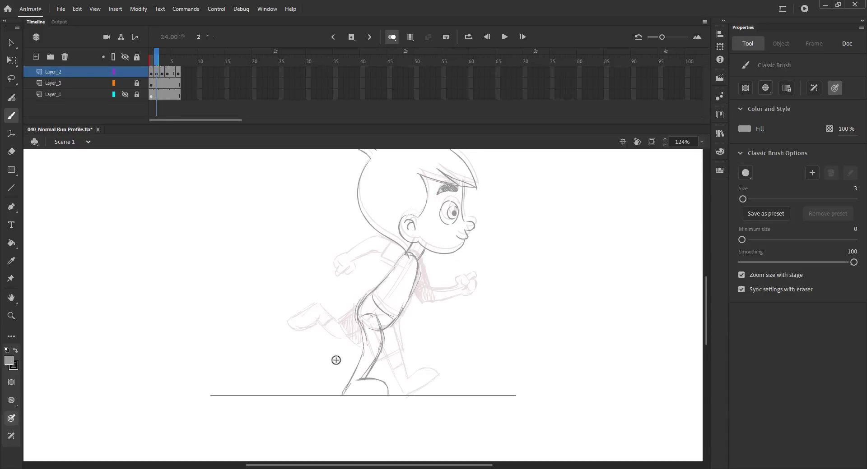
mouse_move(362, 296)
left_mouse_down()
mouse_move(352, 342)
mouse_move(384, 350)
mouse_move(360, 351)
left_mouse_up()
mouse_move(396, 322)
left_mouse_down()
mouse_move(401, 352)
mouse_move(381, 352)
left_mouse_up()
left_click_drag(347, 374, 357, 373)
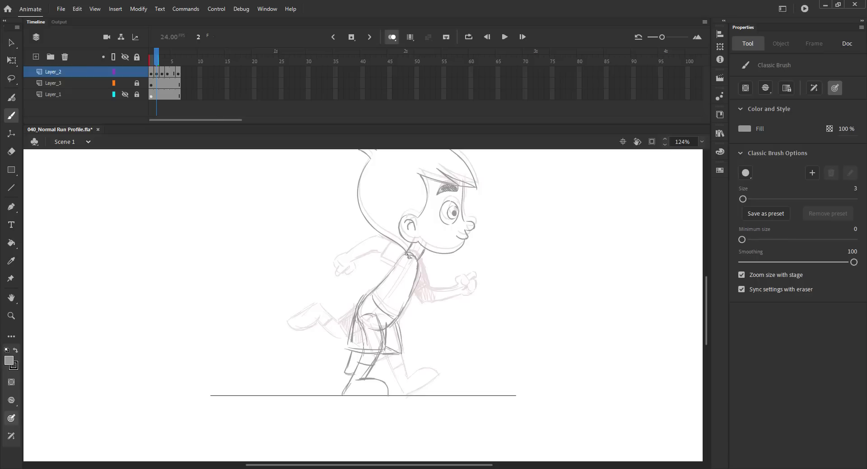
Step: Extend the onion-skin range to frame 3 and sketch the rear arm with its sleeve and hand on frame 2
left_click_drag(160, 59, 163, 60)
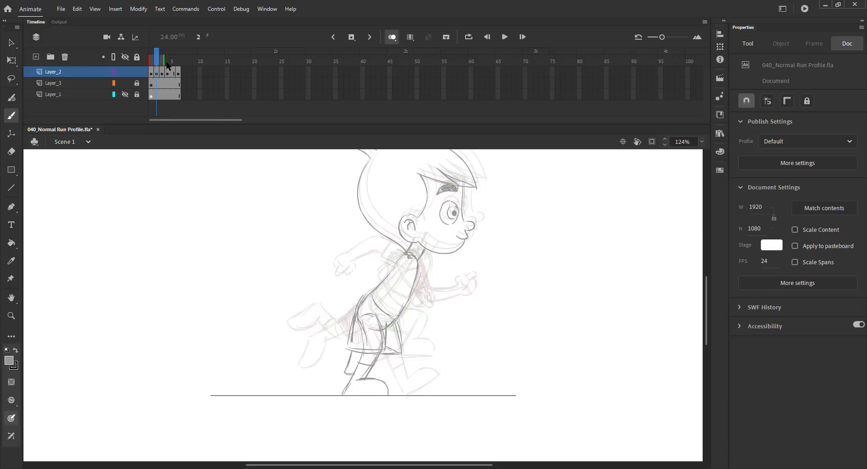
mouse_move(387, 247)
left_mouse_down()
mouse_move(400, 251)
mouse_move(364, 263)
mouse_move(401, 275)
mouse_move(359, 293)
mouse_move(343, 285)
left_mouse_up()
key("period")
key("comma")
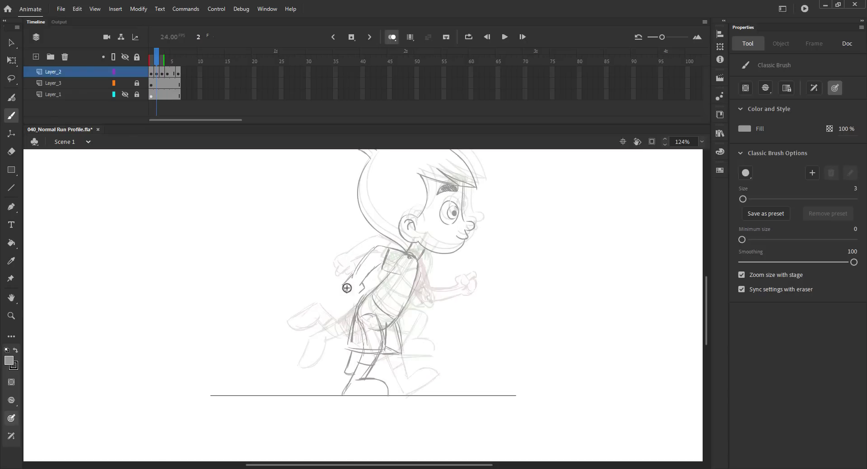
key("period")
key("comma")
Step: Sketch the forward arm with its hand on frame 2, and shade its sleeve and the far leg of the shorts
mouse_move(417, 259)
left_mouse_down()
mouse_move(418, 274)
mouse_move(451, 310)
mouse_move(446, 318)
mouse_move(449, 311)
mouse_move(411, 294)
mouse_move(432, 313)
left_mouse_up()
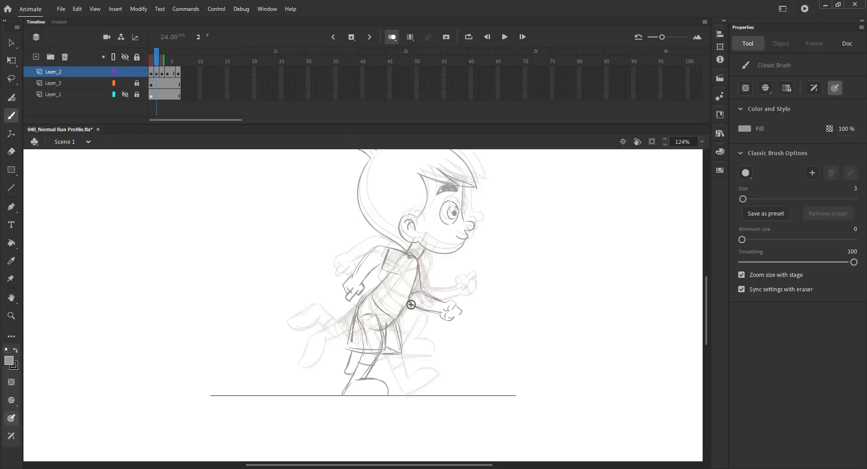
left_click_drag(418, 273, 415, 304)
left_click_drag(419, 275, 420, 306)
left_click_drag(386, 345, 387, 335)
left_click_drag(386, 334, 399, 351)
left_click_drag(394, 330, 401, 345)
Step: Turn off onion skinning, fit the stage in view, preview the run frames from frame 1, and save the document
left_click(391, 38)
key("ctrl+2")
left_click(151, 62)
key("Return")
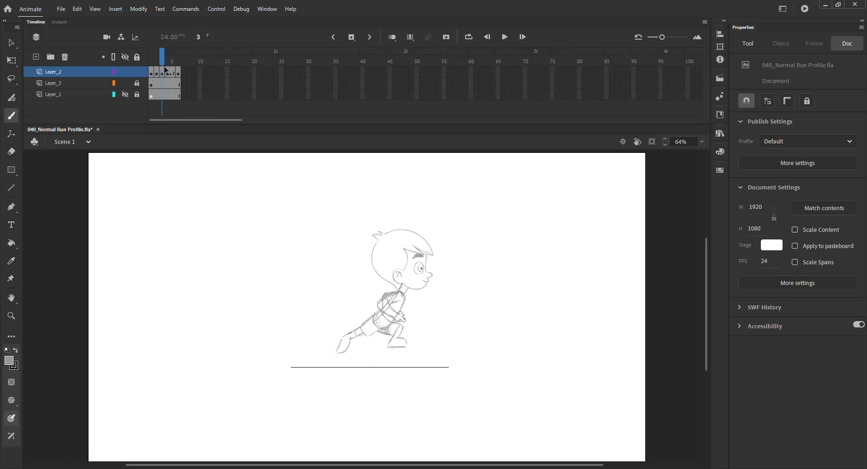
mouse_move(166, 67)
left_mouse_down()
mouse_move(173, 68)
mouse_move(146, 62)
mouse_move(183, 67)
mouse_move(162, 64)
mouse_move(178, 62)
left_mouse_up()
key("ctrl+s")
Step: Extend the timeline, copy the head, and paste it in place on a new blank keyframe of Layer_2 for frame 7
key("F5")
key("ctrl+s")
key("v")
left_click(399, 249)
key("F5")
key("F7")
key("ctrl+shift+v")
Step: Paste the stretched airborne pose from frame 3 into frame 6 of Layer_2 as a guide and save the document
left_click(178, 71)
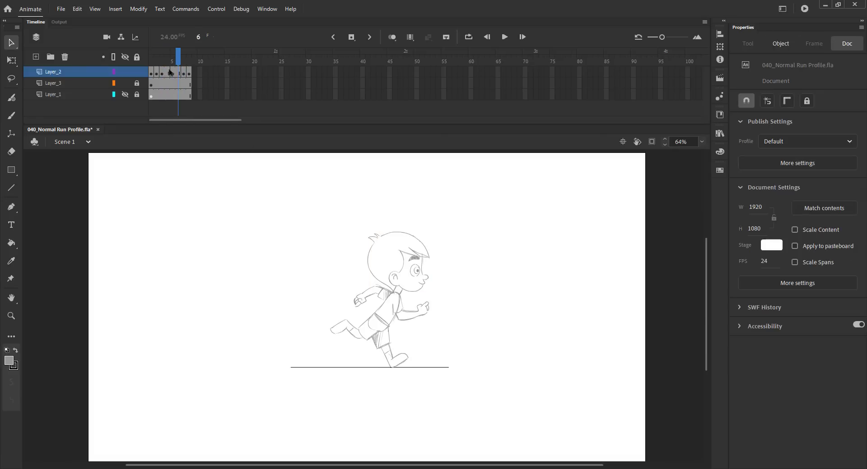
left_click(167, 74)
key("ctrl+alt+v")
left_click(184, 63)
key("ctrl+s")
Step: Onion-skin only frame 6 beneath frame 7, and trace the neck, torso and bent front leg with its foot
left_click(392, 37)
left_click_drag(171, 60, 177, 59)
left_click_drag(191, 60, 185, 59)
key("z")
left_click_drag(292, 236, 464, 392)
key("b")
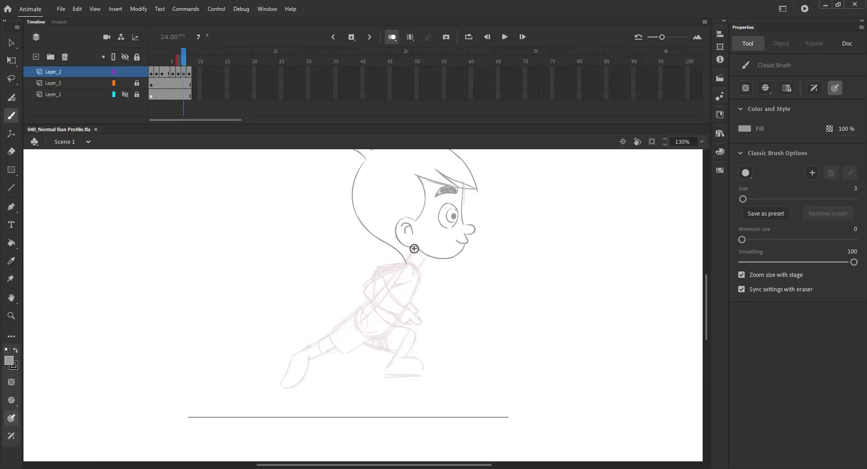
mouse_move(416, 265)
left_mouse_down()
mouse_move(411, 300)
mouse_move(402, 282)
mouse_move(386, 286)
mouse_move(358, 324)
mouse_move(376, 338)
mouse_move(365, 333)
mouse_move(375, 310)
mouse_move(384, 323)
mouse_move(410, 329)
mouse_move(406, 361)
left_mouse_up()
left_click_drag(409, 332, 383, 376)
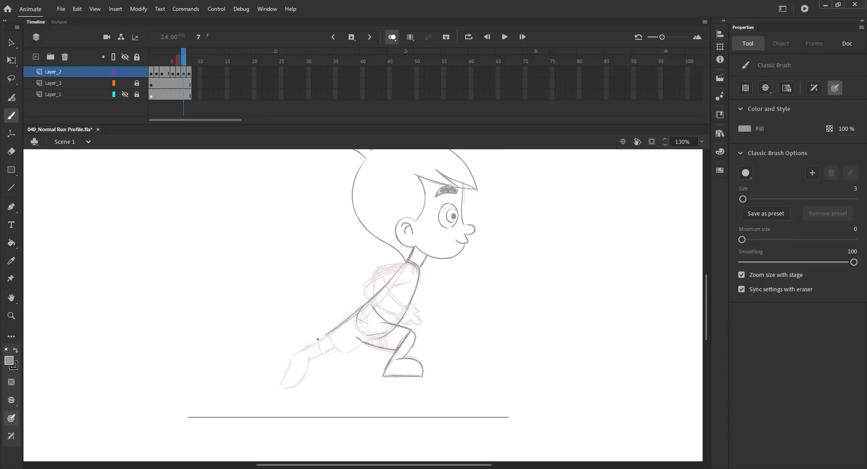
Step: Trace the trailing leg on frame 7 with its shorts hem, sock line and foot, and save the document
left_click_drag(330, 335, 347, 356)
left_click_drag(365, 343, 312, 359)
left_click_drag(318, 345, 322, 353)
left_click_drag(398, 348, 410, 351)
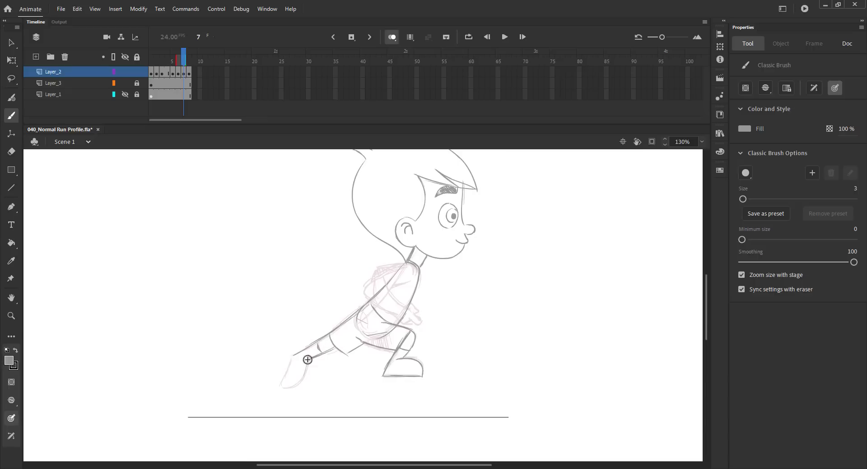
key("ctrl+z")
left_click_drag(309, 356, 301, 384)
key("ctrl+s")
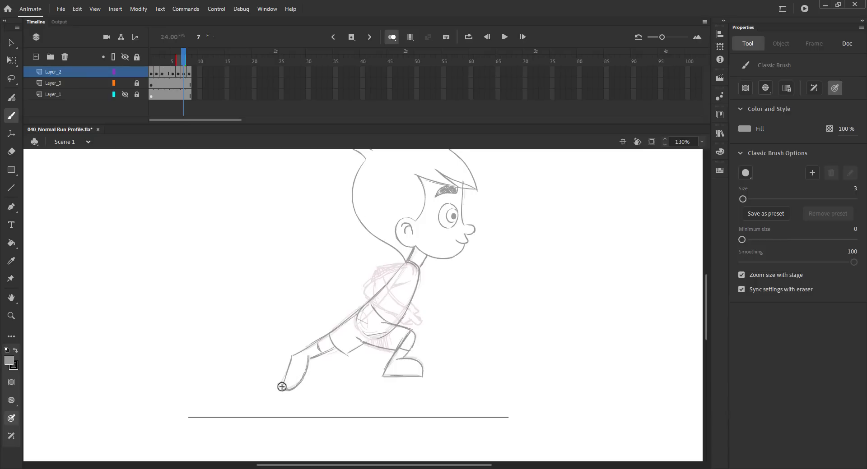
Step: Trace both bent arms with their sleeves and hands on the airborne pose of frame 7 and save the document
mouse_move(383, 266)
left_mouse_down()
mouse_move(382, 288)
mouse_move(393, 283)
mouse_move(367, 300)
mouse_move(360, 318)
mouse_move(373, 316)
left_mouse_up()
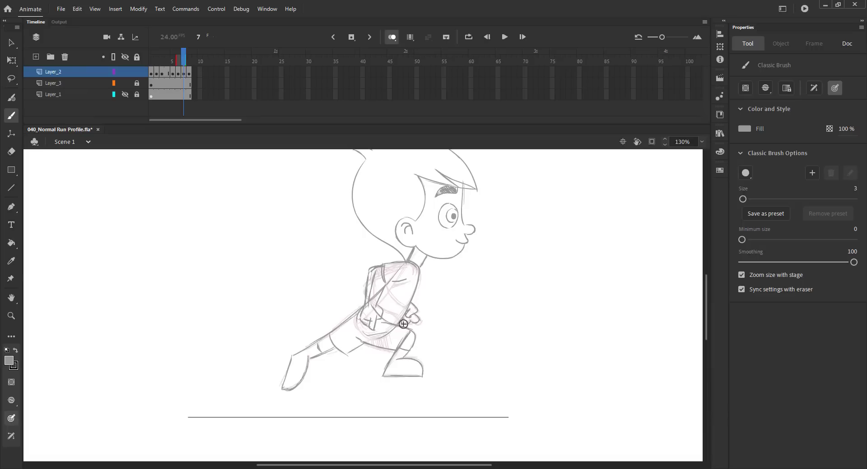
key("ctrl+2")
key("ctrl+s")
Step: Turn off onion skinning, remove the guide pose at frame 6 from the timeline, and save the document
key("v")
left_click(392, 38)
left_click(178, 73)
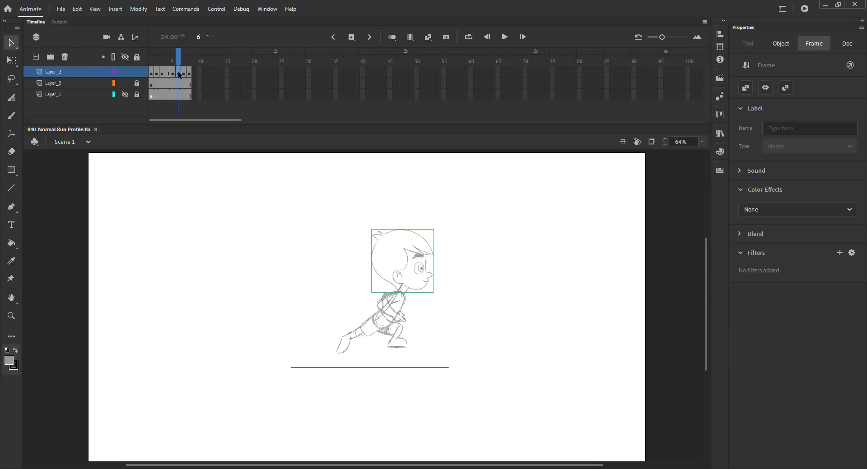
key("shift+F5")
mouse_move(174, 60)
left_mouse_down()
mouse_move(192, 59)
mouse_move(176, 68)
left_mouse_up()
key("shift+F5")
key("ctrl+s")
Step: Insert extra frames in the timeline and copy the down pose from frame 3 into frame 7 of Layer_2 as a guide
key("F5")
key("F5")
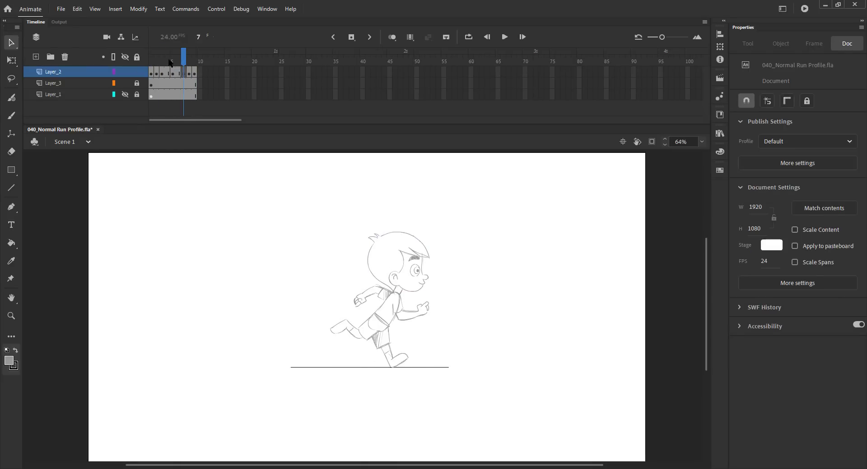
left_click(155, 63)
key("F5")
left_click(161, 73)
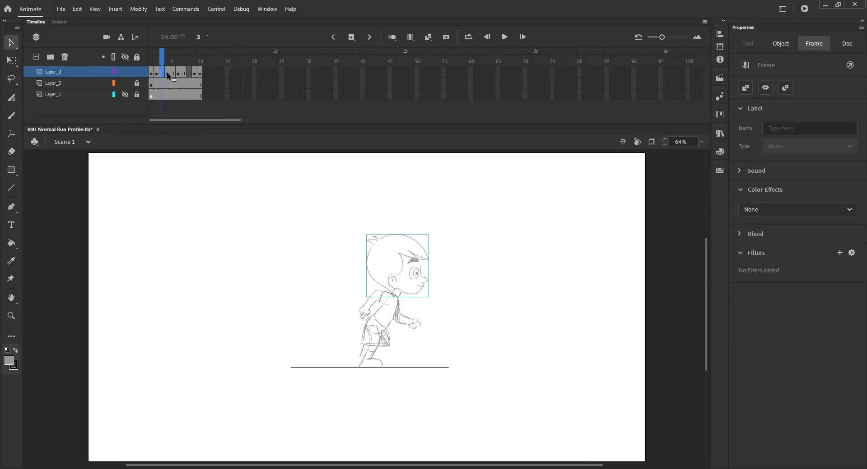
left_click_drag(183, 66, 184, 70)
Step: Copy the head from frame 7, paste it in place on frame 8 of Layer_2, and save the document
left_click(340, 212)
left_click(378, 241)
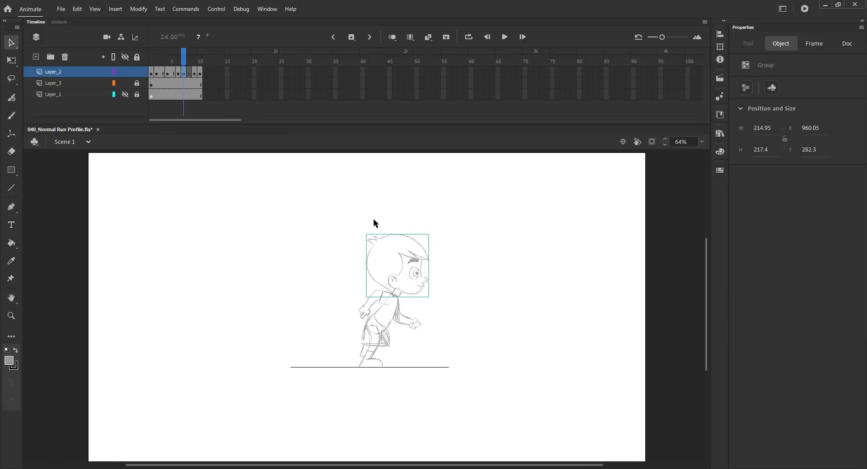
left_click(190, 64)
key("ctrl+shift+v")
key("ctrl+s")
Step: Onion-skin frame 7 beneath frame 8, and trace the neck, torso, far shorts leg and lifted lower leg
left_click(391, 37)
key("z")
left_click_drag(317, 274, 460, 386)
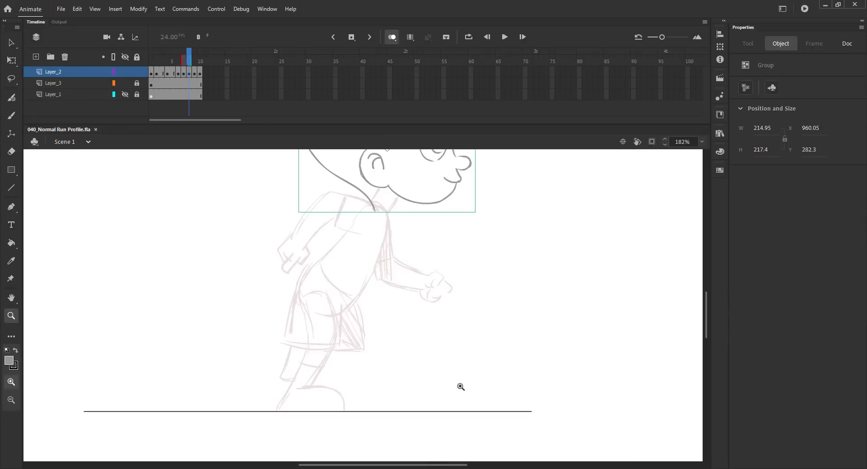
key("b")
mouse_move(398, 197)
left_mouse_down()
mouse_move(389, 216)
mouse_move(381, 208)
left_mouse_up()
mouse_move(388, 213)
left_mouse_down()
mouse_move(351, 310)
mouse_move(332, 246)
left_mouse_up()
mouse_move(319, 310)
left_mouse_down()
mouse_move(354, 305)
mouse_move(373, 236)
mouse_move(381, 287)
mouse_move(331, 289)
mouse_move(303, 319)
left_mouse_up()
left_click_drag(333, 296, 307, 321)
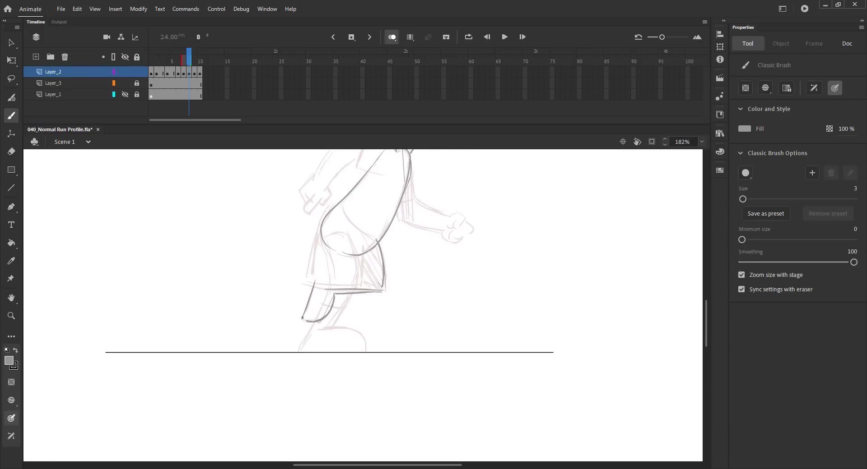
Step: Trace the near shorts leg and the standing leg with its foot on frame 8
mouse_move(335, 239)
left_mouse_down()
mouse_move(340, 273)
mouse_move(311, 279)
mouse_move(321, 322)
left_mouse_up()
left_click_drag(345, 279, 346, 293)
mouse_move(331, 214)
left_mouse_down()
mouse_move(308, 274)
mouse_move(331, 329)
mouse_move(302, 352)
mouse_move(357, 331)
left_mouse_up()
Step: Trace the forward arm on frame 8 with its sleeve, forearm and hand
scroll(359, 218, "up", 3)
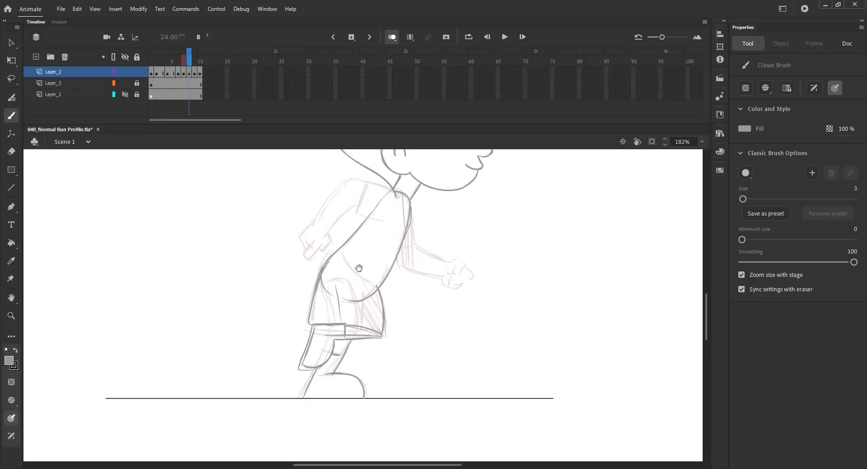
left_click_drag(414, 248, 413, 256)
left_click_drag(413, 256, 389, 263)
left_click_drag(414, 257, 450, 277)
left_click_drag(449, 276, 464, 277)
left_click_drag(456, 276, 476, 290)
left_click_drag(397, 265, 401, 280)
left_click_drag(401, 280, 444, 290)
left_click_drag(438, 290, 455, 301)
left_click_drag(455, 302, 465, 295)
left_click_drag(463, 296, 474, 292)
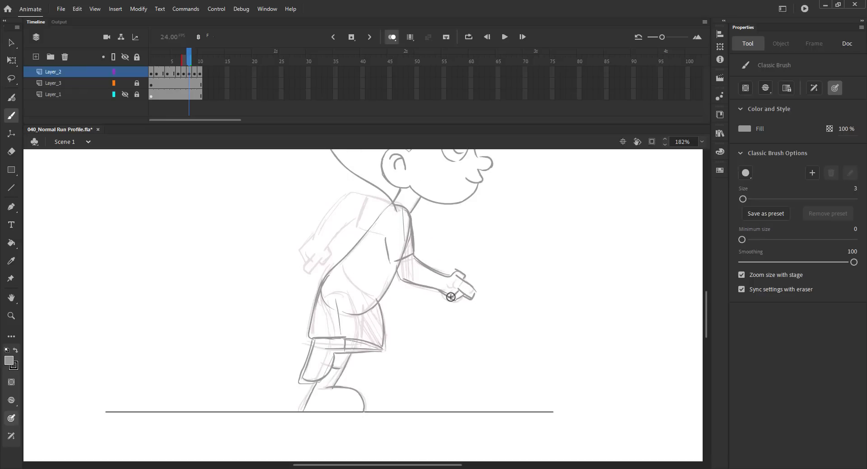
Step: Trace the rear arm, shade the shorts on frame 8, and turn off onion skinning
mouse_move(389, 200)
left_mouse_down()
mouse_move(347, 192)
mouse_move(300, 253)
mouse_move(328, 246)
mouse_move(321, 261)
mouse_move(316, 241)
mouse_move(306, 264)
mouse_move(378, 222)
left_mouse_up()
mouse_move(335, 305)
left_mouse_down()
mouse_move(338, 337)
mouse_move(329, 316)
mouse_move(338, 332)
left_mouse_up()
key("ctrl+2")
key("v")
left_click(391, 37)
Step: Remove the guide pose at frame 7, shade the far shorts leg on the airborne pose at frame 8, and save
left_click_drag(189, 61, 185, 72)
left_click(189, 61)
key("z")
left_click_drag(295, 284, 425, 402)
key("b")
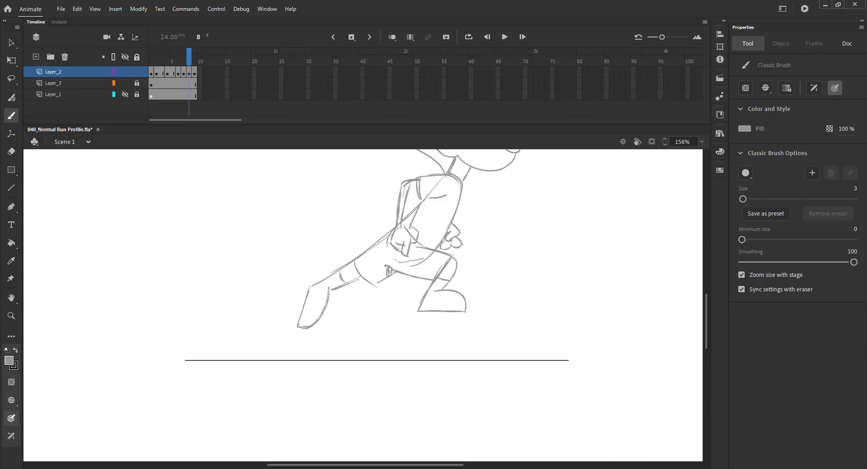
key("ctrl+2")
key("ctrl+s")
Step: Extend the poses in the timeline to two-frame holds, play the animation, and save the document
left_click_drag(188, 59, 141, 63)
key("F5")
left_click(189, 61)
key("F5")
left_click(201, 60)
key("F5")
key("F5")
key("Return")
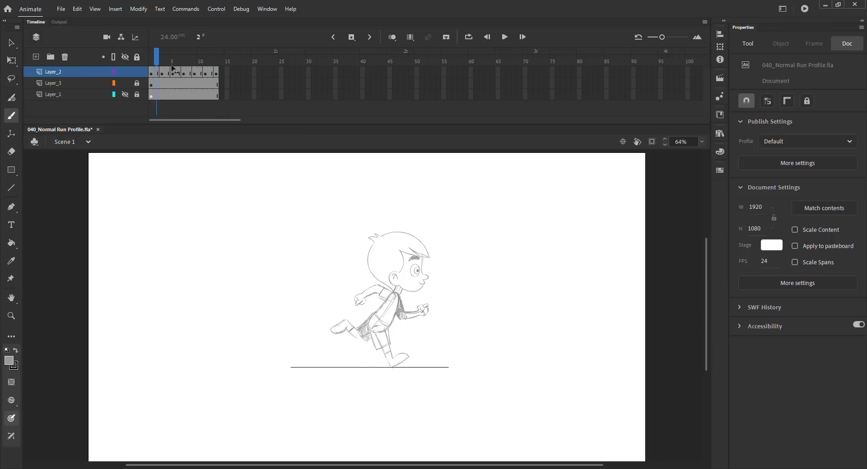
key("ctrl+s")
Step: Play the run cycle in a loop over frames 1 to 12, and turn looping off
left_click(151, 61)
left_click(469, 37)
left_click_drag(165, 51, 207, 51)
left_click(505, 37)
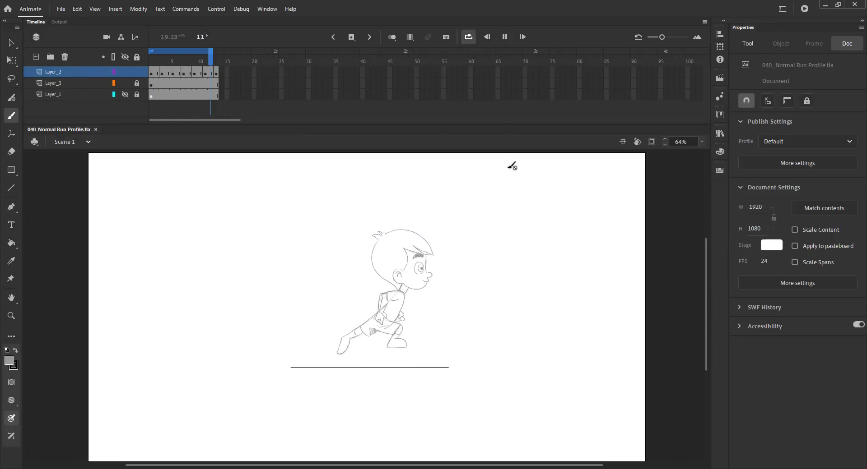
left_click(468, 37)
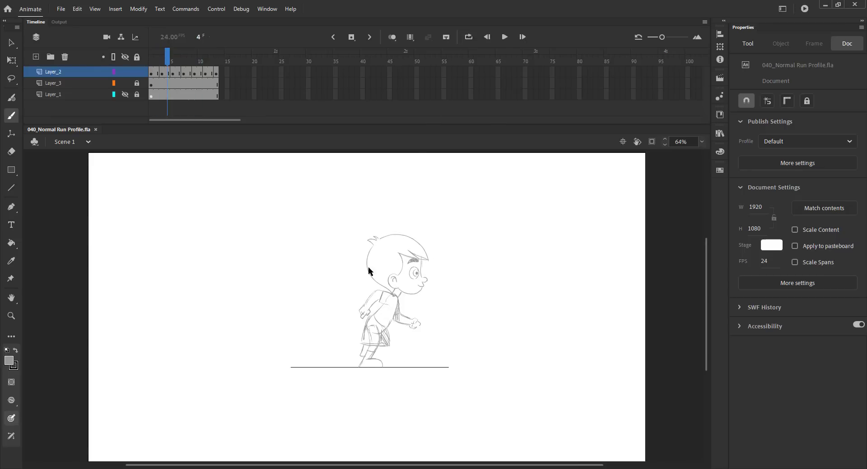
Step: Copy the head from the airborne pose on frame 5, paste it in place on a new frame 6 keyframe, and save
key("v")
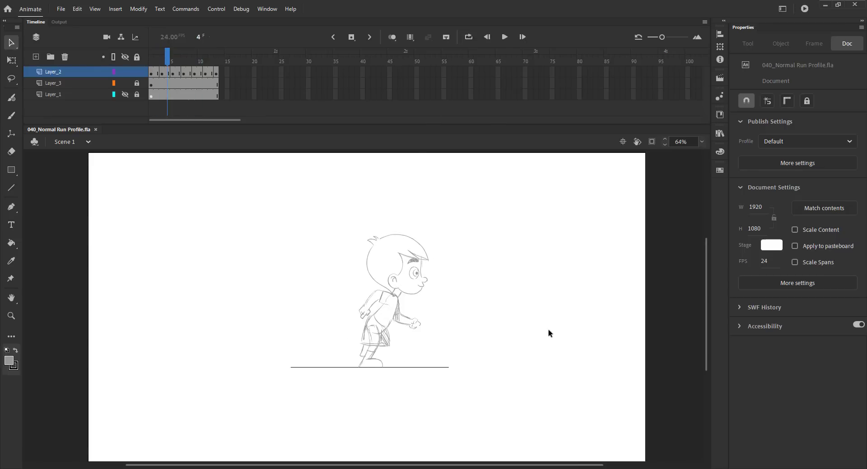
mouse_move(175, 64)
left_mouse_down()
mouse_move(183, 65)
mouse_move(159, 66)
mouse_move(172, 61)
left_mouse_up()
left_click(394, 260)
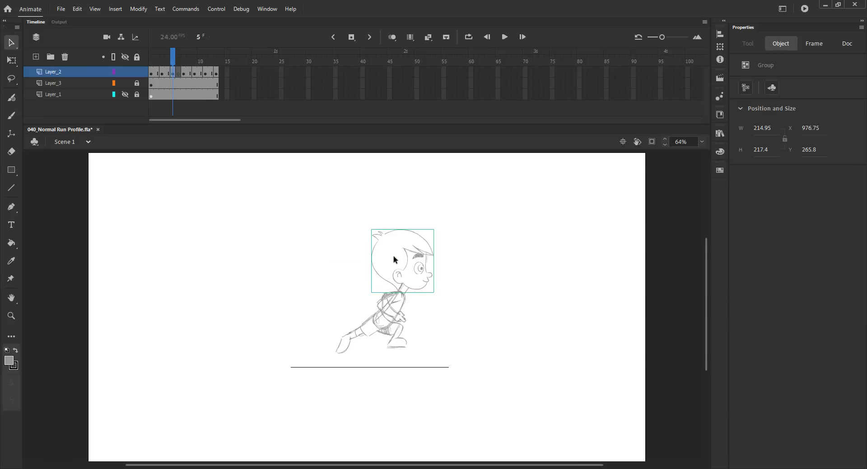
key(".")
key("ctrl+shift+v")
key("ctrl+s")
Step: Onion-skin the poses on both sides of frame 6, and nudge the head left and down to sit between them
left_click(387, 41)
left_click(181, 63)
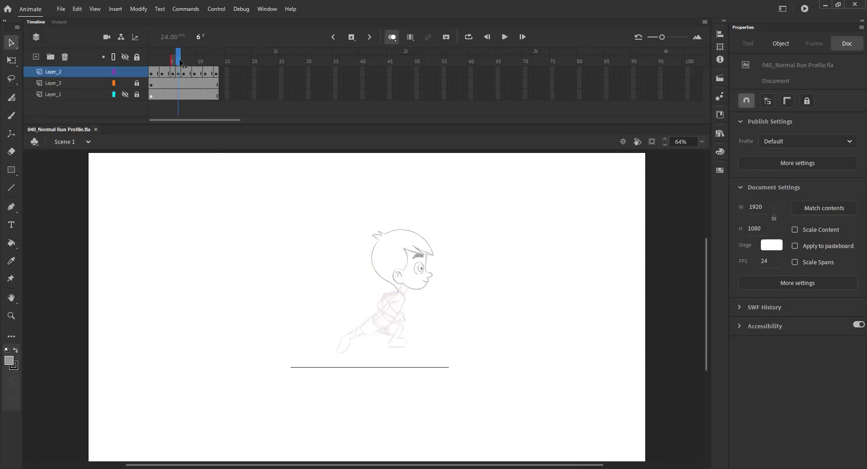
key("z")
left_click_drag(322, 216, 445, 387)
left_click_drag(370, 274, 388, 277)
key("v")
left_click(360, 230)
key("Left")
key("Left")
key("Left")
key("Left")
key("Down")
key("Down")
key("Down")
key("Left")
key("Left")
key("Down")
key("Down")
key("Down")
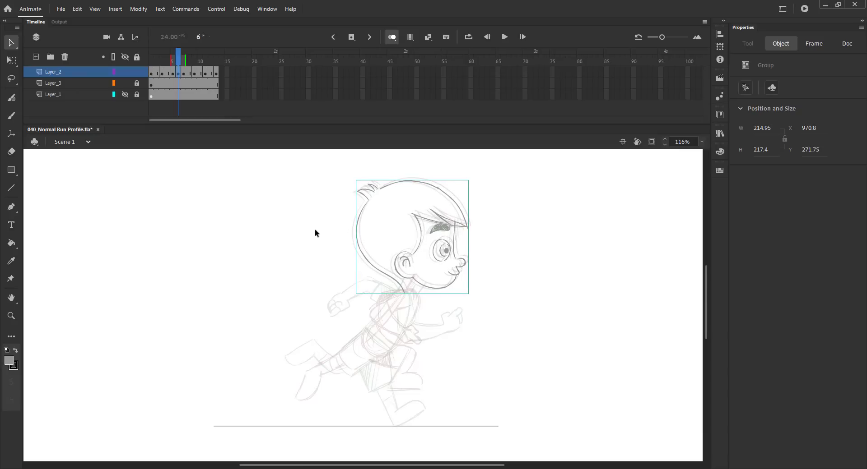
key("Left")
left_click(315, 229)
Step: Sketch the neck, torso, forward leg line and trailing shorts leg of the in-between pose on frame 6
key("b")
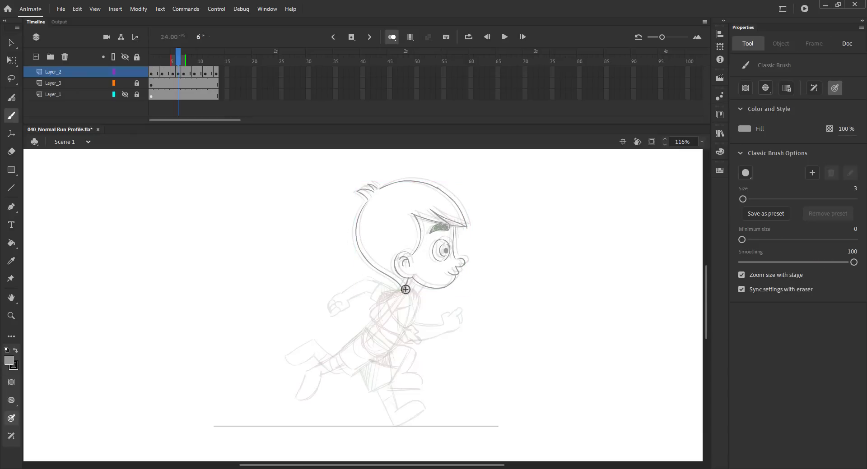
mouse_move(403, 292)
left_mouse_down()
mouse_move(360, 340)
mouse_move(407, 326)
mouse_move(401, 335)
mouse_move(383, 358)
mouse_move(363, 345)
left_mouse_up()
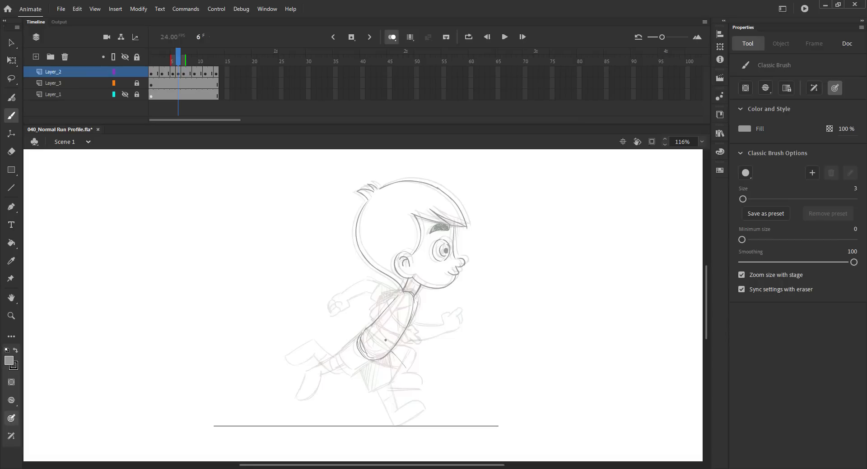
left_click_drag(403, 362, 427, 393)
left_click_drag(393, 349, 430, 396)
left_click_drag(364, 332, 342, 353)
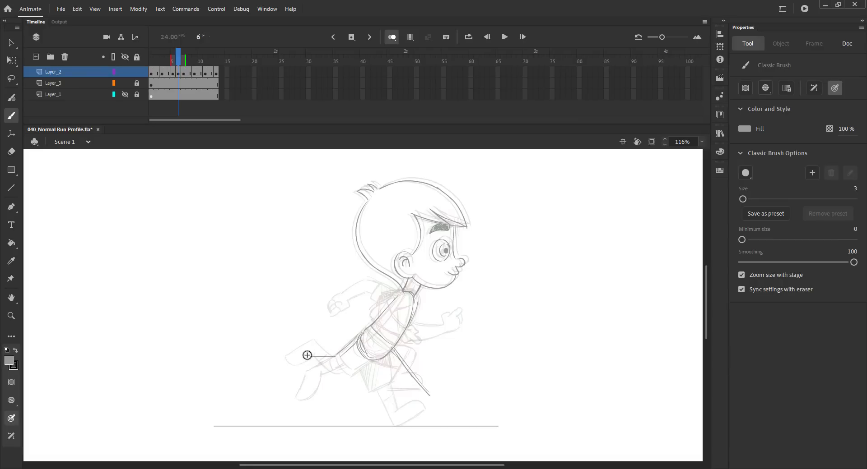
key("ctrl+z")
left_click_drag(355, 344, 338, 357)
left_click_drag(337, 356, 353, 371)
Step: Draw the extended forward leg with its shorts hem and foot on frame 6, comparing it against the neighbouring frames
left_click_drag(396, 348, 410, 373)
mouse_move(410, 372)
left_mouse_down()
mouse_move(384, 382)
mouse_move(427, 406)
mouse_move(461, 392)
left_mouse_up()
key("ctrl+z")
key("ctrl+z")
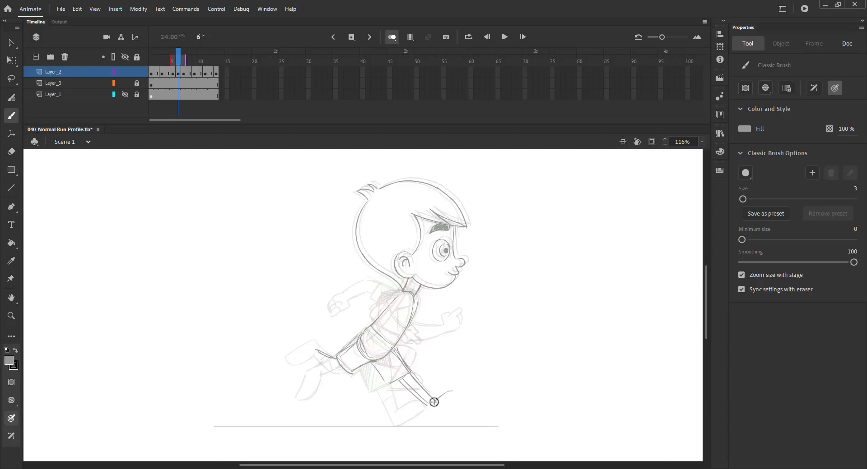
left_click_drag(466, 392, 441, 415)
key("comma")
key("period")
key("period")
key("comma")
left_click_drag(399, 380, 441, 414)
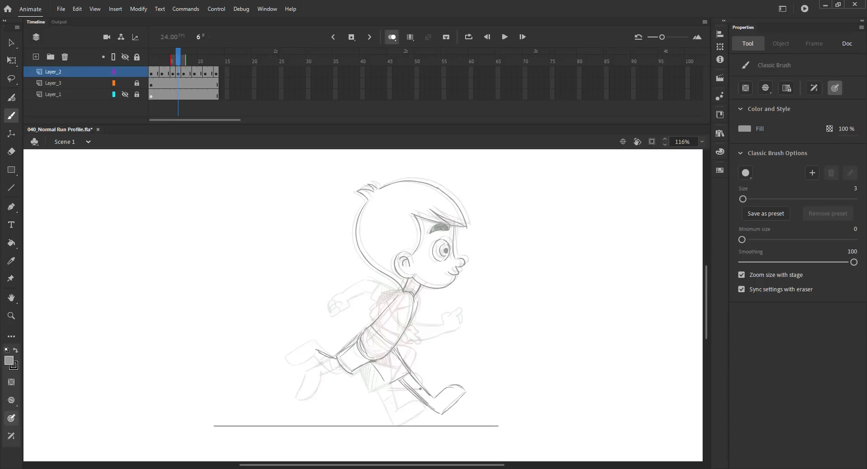
Step: Save the document, lasso the forward foot on frame 6, and delete it
key("ctrl+s")
key("l")
mouse_move(436, 403)
left_mouse_down()
mouse_move(446, 403)
mouse_move(460, 377)
mouse_move(465, 391)
left_mouse_up()
key("Delete")
Step: Redraw the forward foot with its toes raised, and draw the trailing lower leg and foot on frame 6
key("b")
key("comma")
key("period")
key("period")
key("comma")
mouse_move(314, 349)
left_mouse_down()
mouse_move(290, 367)
mouse_move(315, 360)
mouse_move(339, 372)
left_mouse_up()
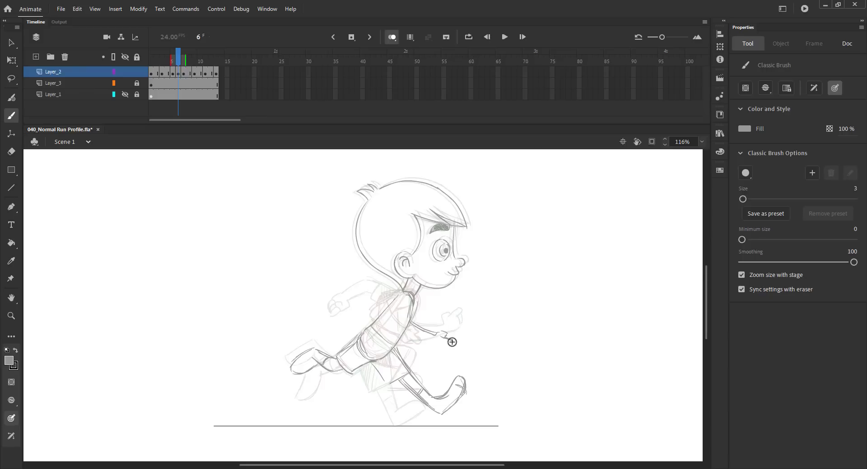
Step: Draw both arms with their sleeves and hands on frame 6, shade the far shorts leg, and save the document
left_click_drag(396, 325, 396, 335)
mouse_move(431, 344)
left_mouse_down()
mouse_move(417, 341)
mouse_move(445, 349)
left_mouse_up()
mouse_move(399, 291)
left_mouse_down()
mouse_move(410, 292)
mouse_move(369, 295)
left_mouse_up()
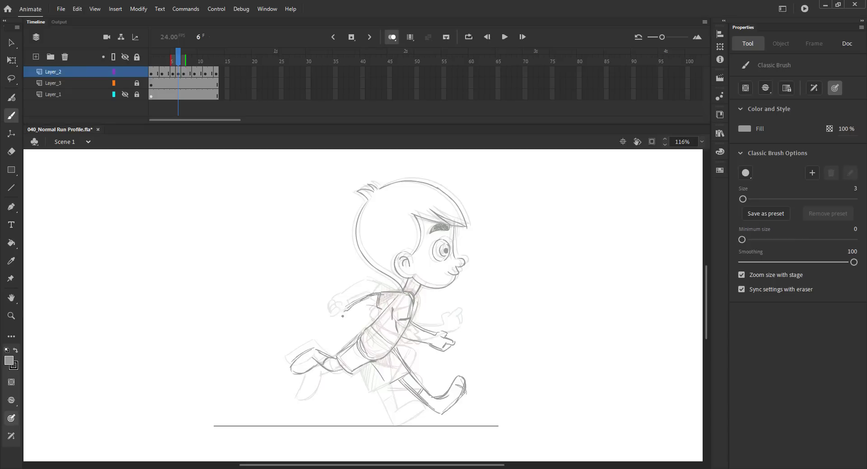
left_click_drag(352, 322, 362, 313)
left_click_drag(386, 378, 391, 383)
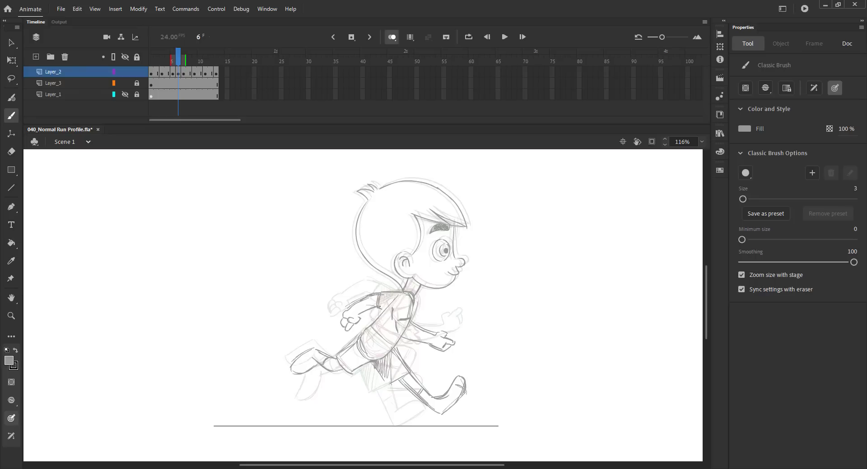
key("ctrl+s")
Step: Turn off onion skinning, extend the poses at frames 5 and 6 by one frame each, play the animation, and save
key("ctrl+2")
key("v")
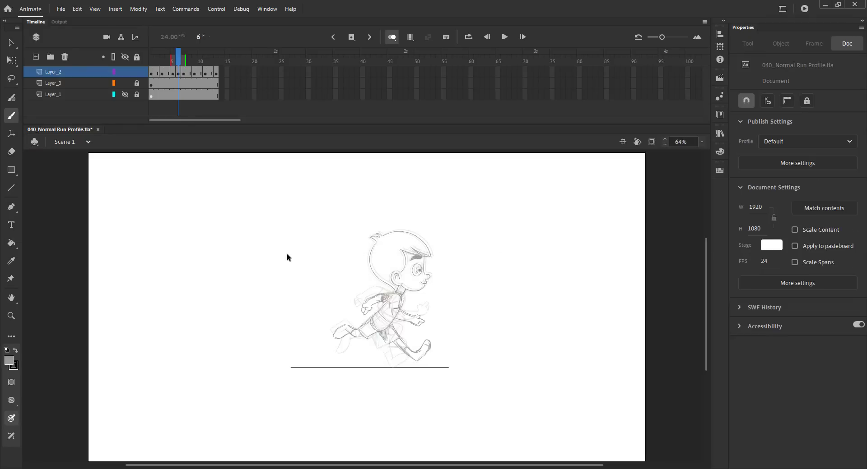
left_click(391, 38)
left_click(173, 62)
key("F5")
left_click(182, 63)
key("F5")
key("Return")
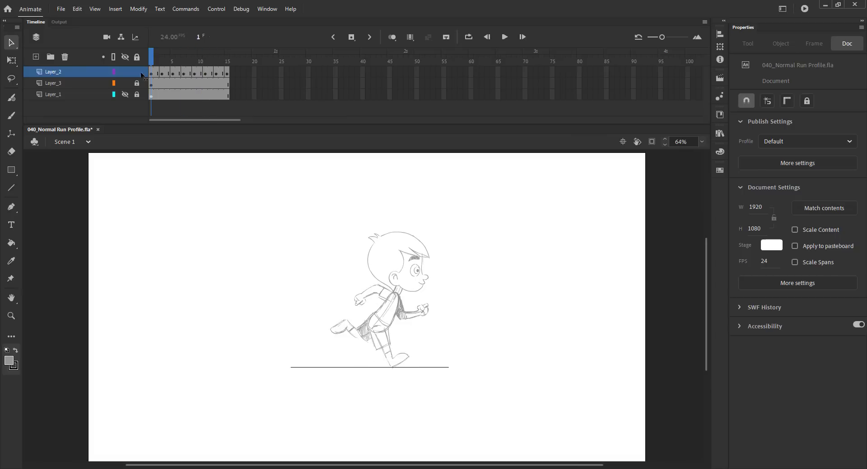
key("Return")
key("ctrl+s")
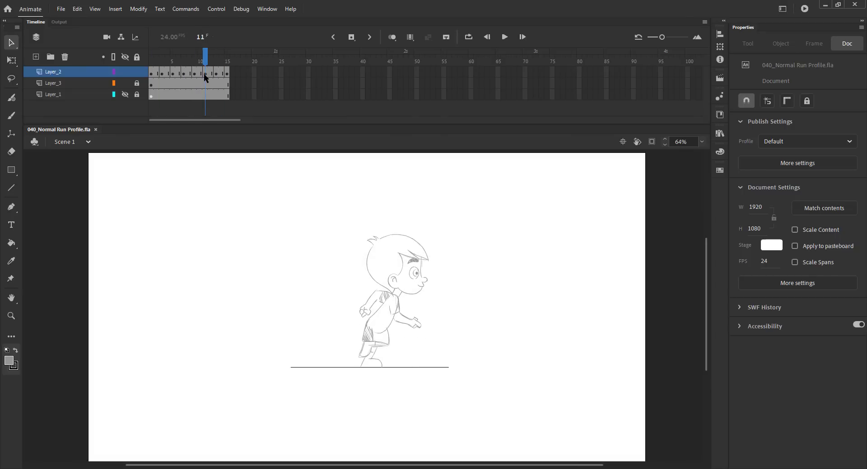
Step: Insert a blank keyframe at frame 8, paste the head from frame 7 in place on it, and save the document
left_click(184, 65)
left_click(188, 62)
key("F7")
key("period")
key("comma")
key("comma")
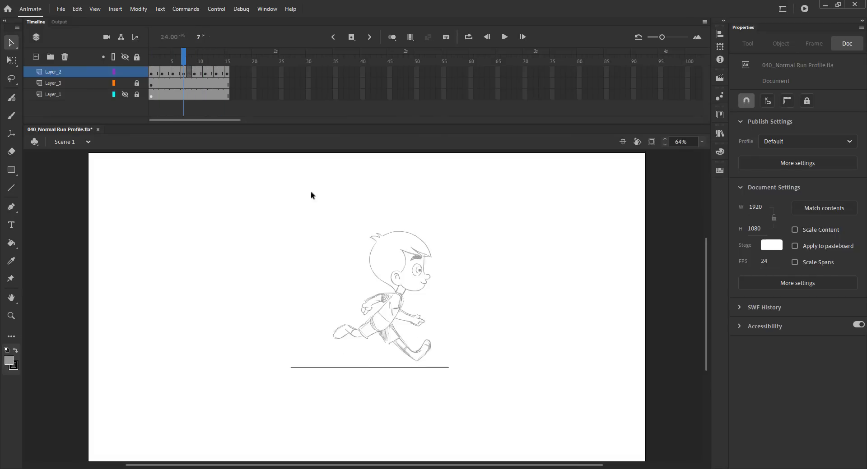
left_click(383, 241)
left_click(188, 63)
key("ctrl+shift+v")
key("ctrl+s")
Step: Turn on onion skinning and draw the neck, torso and hips on frame 8 over the previous pose
left_click(391, 37)
key("z")
left_click_drag(315, 267, 462, 390)
key("b")
left_click_drag(402, 196, 391, 220)
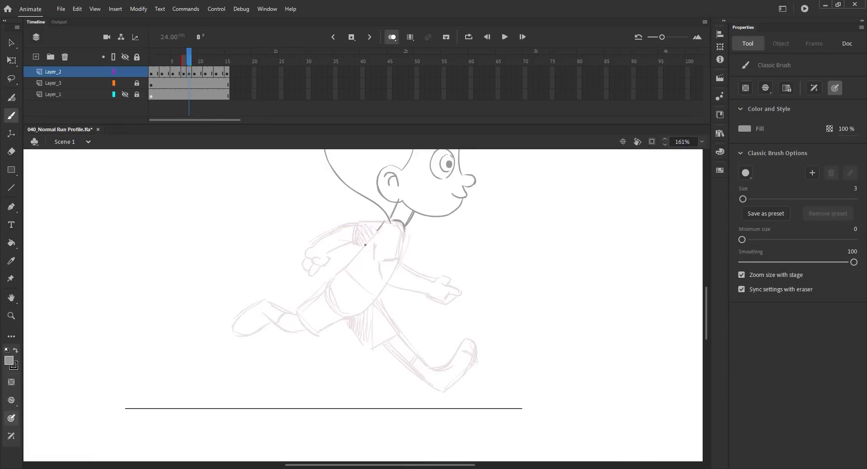
left_click_drag(339, 271, 326, 298)
mouse_move(403, 225)
left_mouse_down()
mouse_move(401, 262)
mouse_move(387, 283)
left_mouse_up()
left_click_drag(354, 317, 339, 318)
left_click_drag(328, 287, 345, 314)
Step: Draw the forward leg on frame 8 with its shorts leg, shin and raised-toe foot
mouse_move(345, 272)
left_mouse_down()
mouse_move(414, 351)
mouse_move(371, 350)
left_mouse_up()
key("ctrl+z")
left_click_drag(327, 309, 370, 348)
left_click_drag(343, 323, 431, 386)
left_click_drag(389, 349, 442, 391)
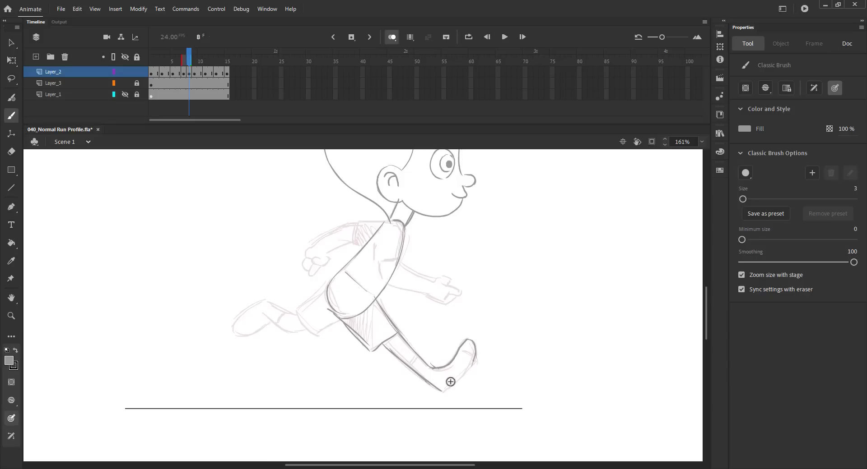
Step: Draw the trailing shorts leg, lower leg and downward-tilted foot on frame 8, and compare the pose with frame 7
left_click_drag(328, 287, 304, 301)
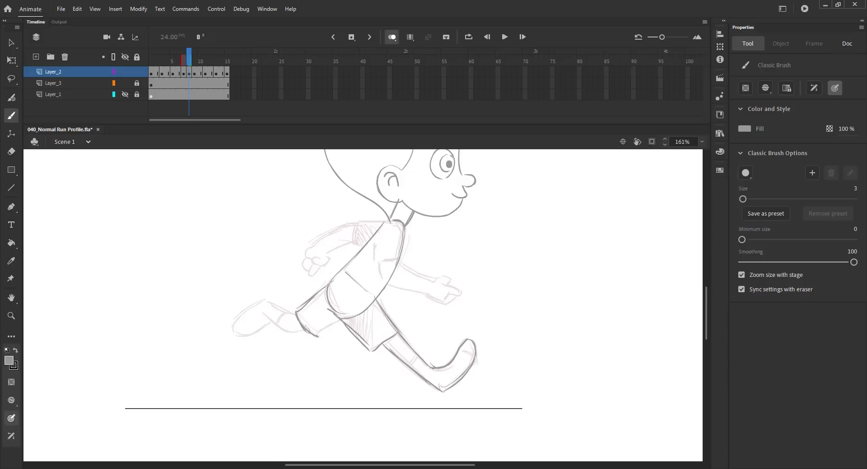
mouse_move(240, 327)
left_mouse_down()
mouse_move(244, 343)
mouse_move(306, 332)
mouse_move(278, 324)
left_mouse_up()
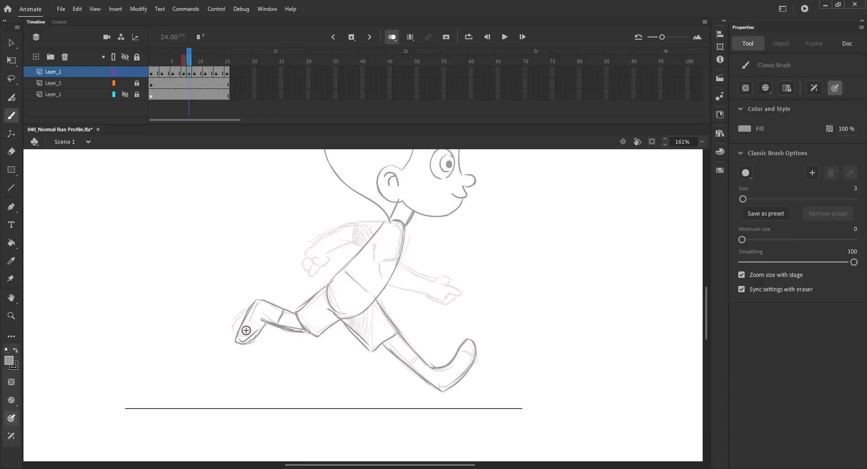
key("comma")
key("period")
key("v")
key("ctrl+2")
left_click(392, 37)
left_click(393, 37)
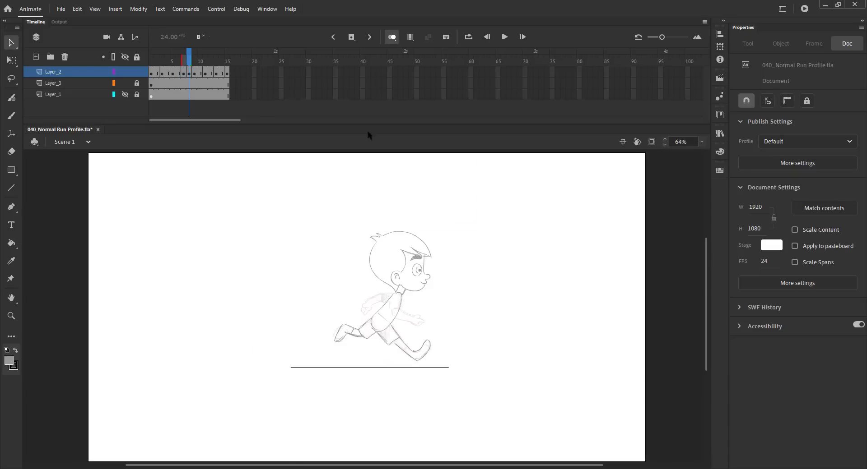
Step: Draw the shoulder line, sleeve, bent rear arm and its hand on frame 8, placing the hand slightly lower and farther back than in frame 7
key("z")
left_click_drag(332, 275, 473, 348)
key("v")
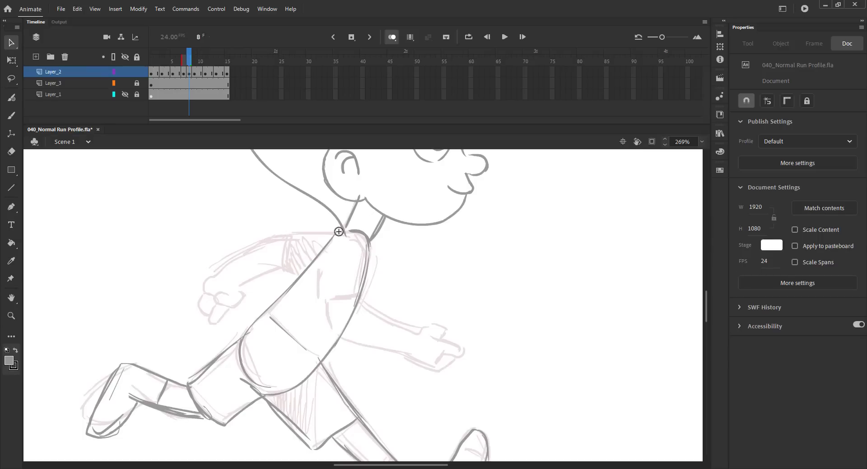
key("b")
mouse_move(343, 232)
left_mouse_down()
mouse_move(286, 234)
mouse_move(280, 271)
mouse_move(318, 276)
mouse_move(348, 240)
left_mouse_up()
left_click_drag(289, 232, 211, 273)
mouse_move(282, 264)
left_mouse_down()
mouse_move(232, 292)
mouse_move(234, 307)
mouse_move(196, 330)
left_mouse_up()
key("ctrl+z")
left_click_drag(191, 293, 217, 310)
left_click_drag(218, 265, 189, 291)
left_click_drag(185, 295, 196, 318)
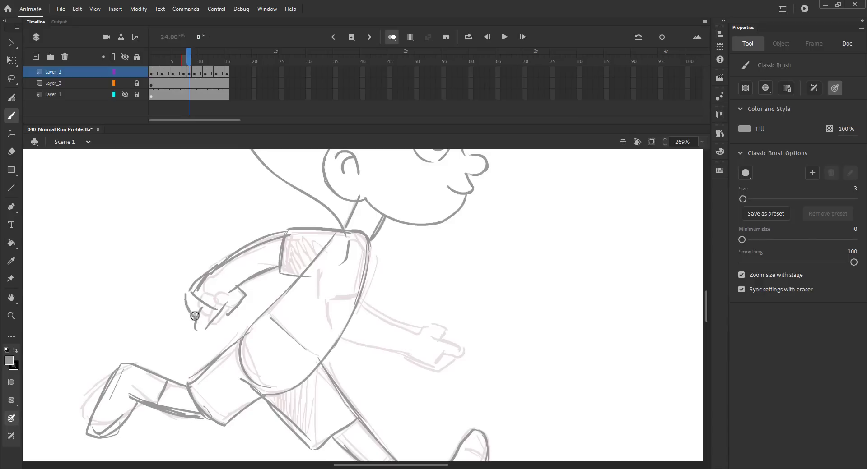
Step: Draw the forward arm and its hand on frame 8
mouse_move(358, 301)
left_mouse_down()
mouse_move(447, 350)
mouse_move(424, 358)
left_mouse_up()
left_click_drag(341, 337, 423, 364)
left_click_drag(426, 357, 429, 369)
key("ctrl+2")
Step: Extend the poses at frames 7 and 8 by one frame each, play the animation, and save the document
left_click(189, 74)
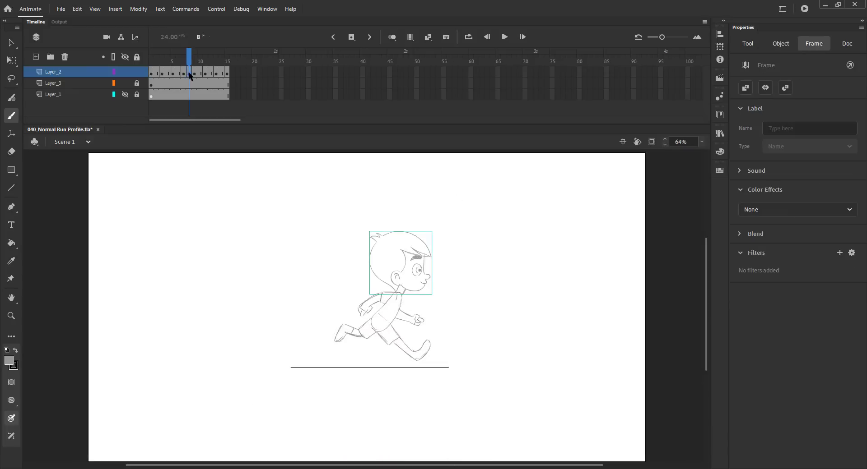
left_click_drag(222, 73, 222, 72)
key("comma")
key("F5")
key("period")
key("F5")
key("Return")
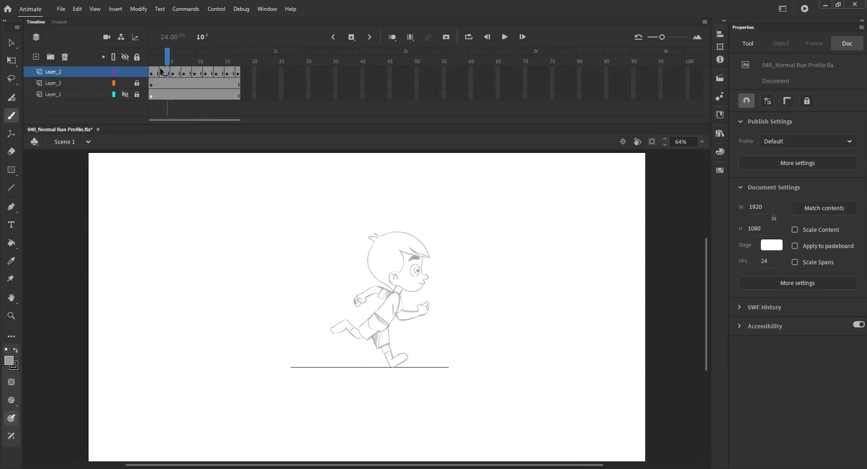
key("ctrl+s")
key("v")
mouse_move(160, 62)
left_mouse_down()
mouse_move(213, 63)
mouse_move(127, 72)
left_mouse_up()
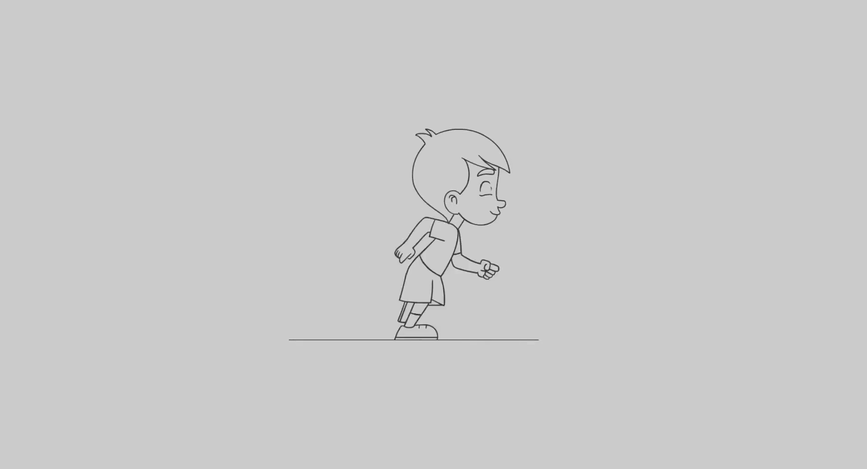